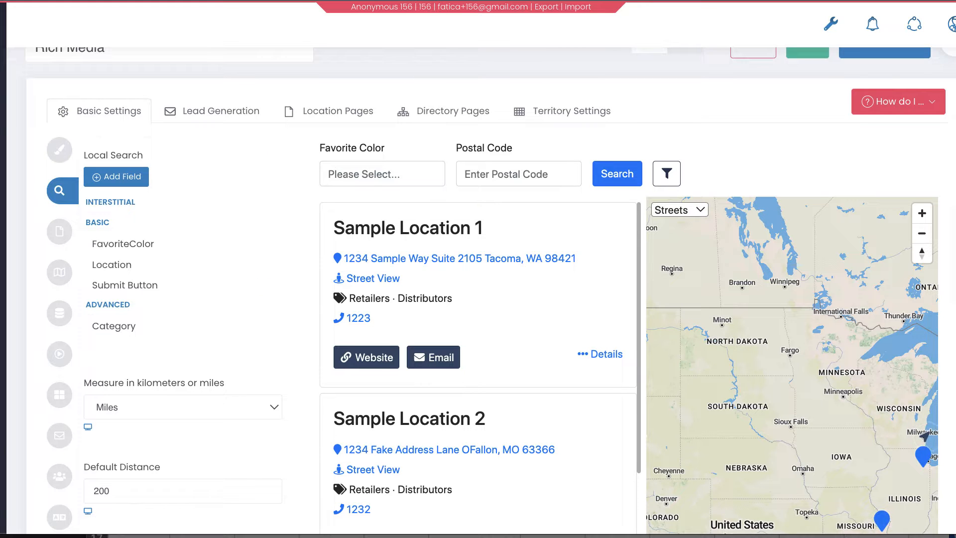
Step: Switch to the starter_import spreadsheet in Excel and examine the category1 and category2 columns alongside the location data
key(super+Tab)
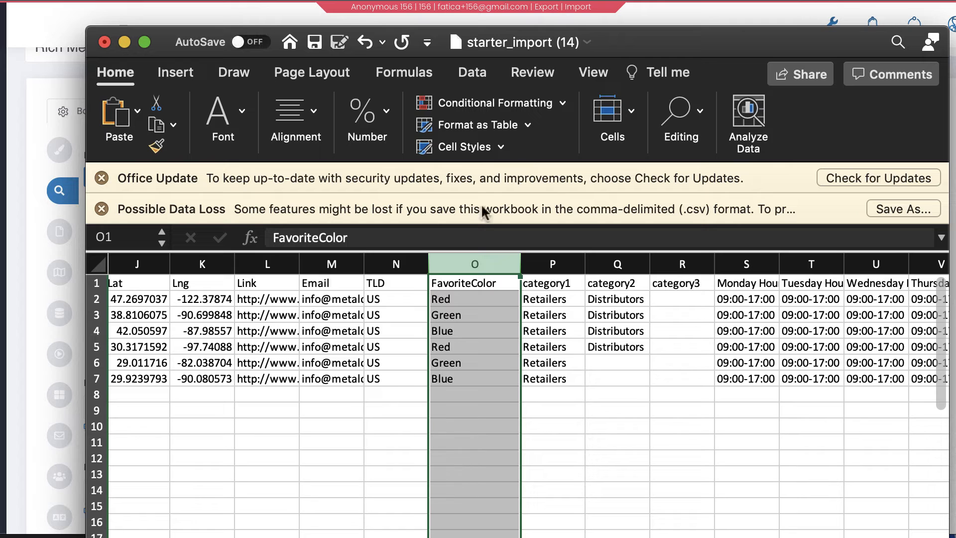
drag(626, 43, 556, 11)
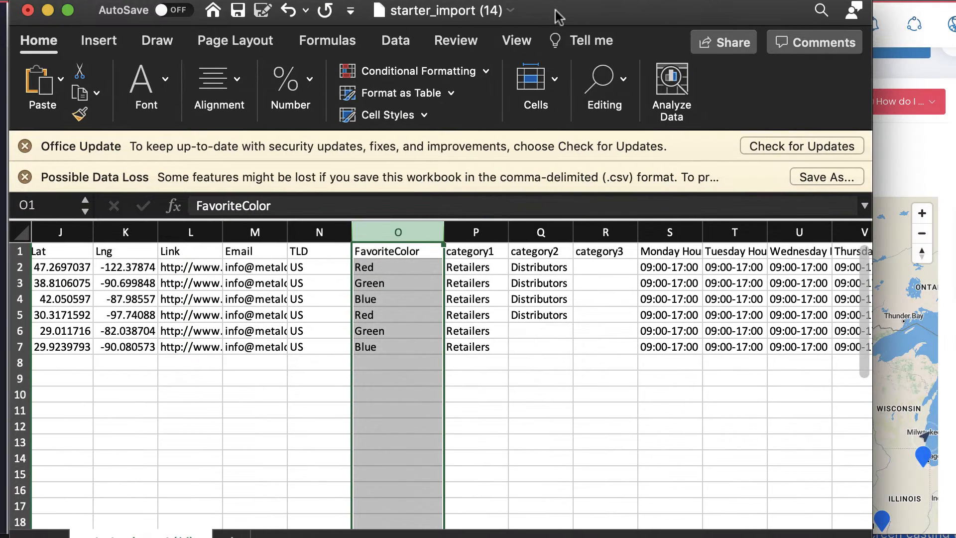
scroll(462, 332, left, 10)
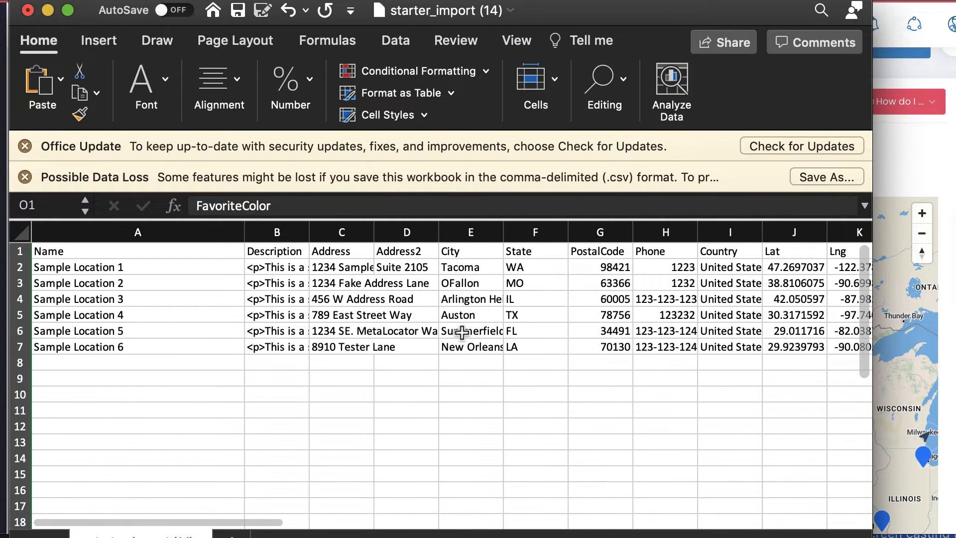
scroll(463, 332, right, 10)
click(622, 353)
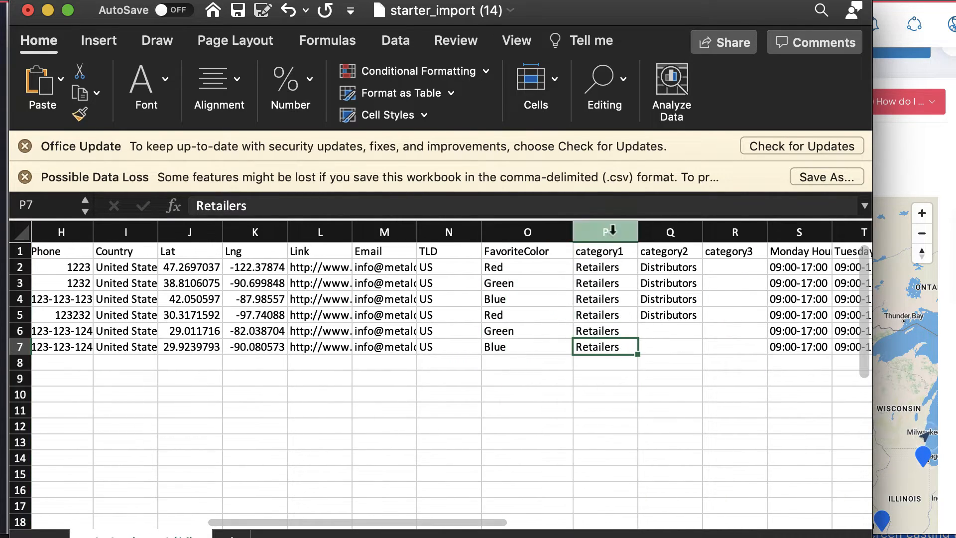
drag(611, 231, 658, 224)
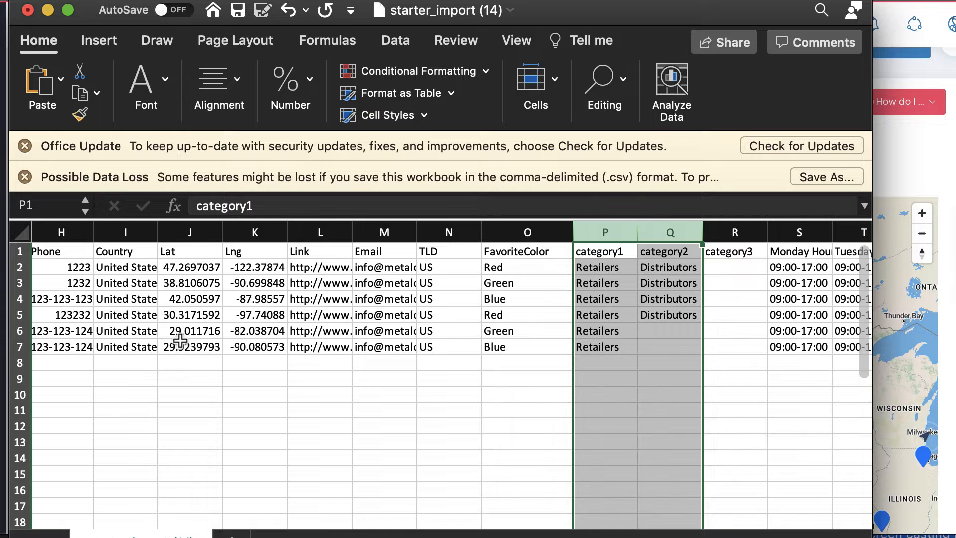
Step: Compare the category1 and category2 assignments across the rows for Sample Location 1 through Sample Location 6
click(15, 268)
scroll(186, 293, left, 5)
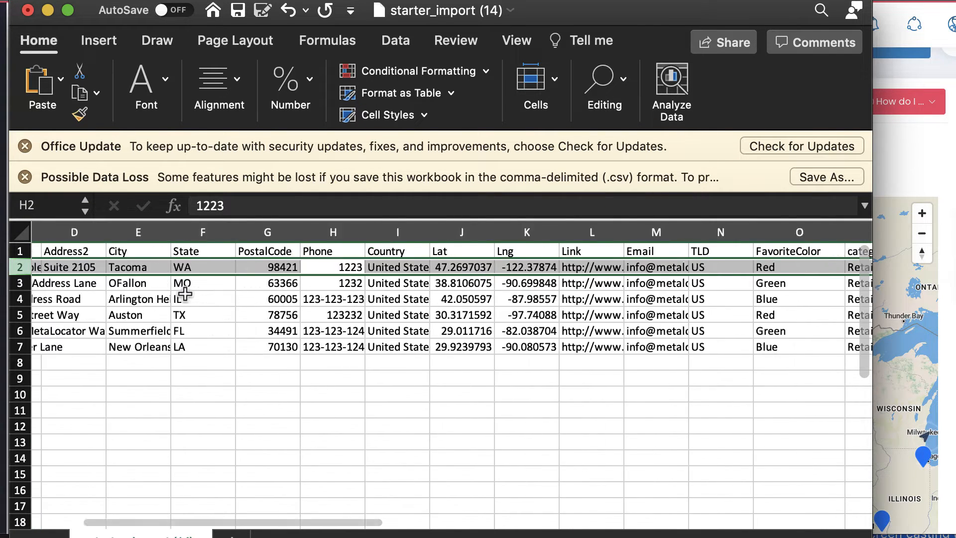
scroll(186, 293, right, 8)
scroll(185, 293, right, 1)
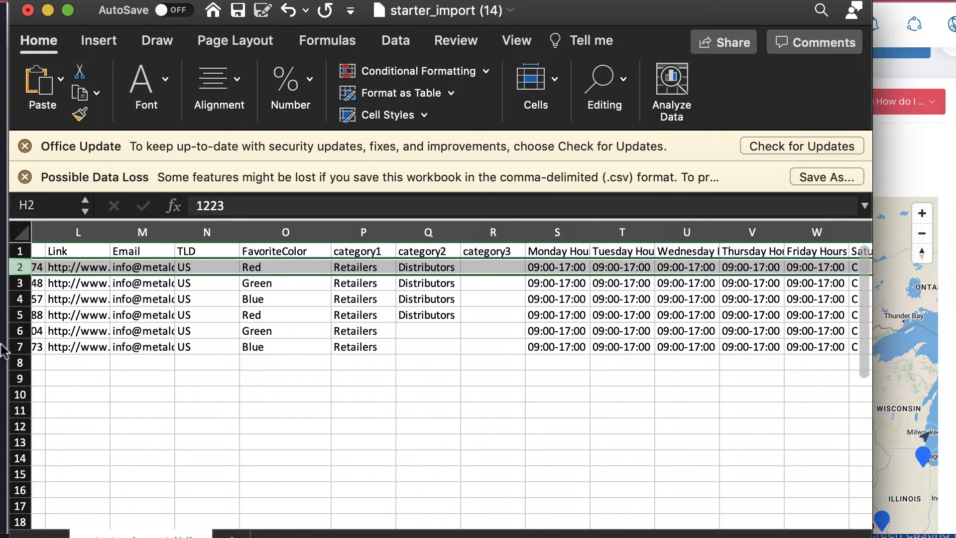
click(20, 347)
scroll(379, 298, left, 10)
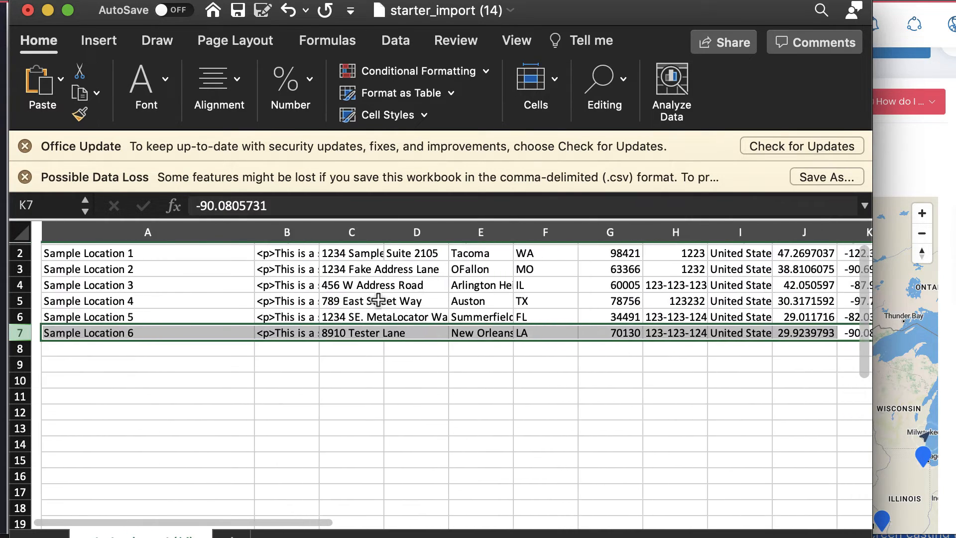
scroll(150, 331, right, 10)
scroll(150, 331, up, 1)
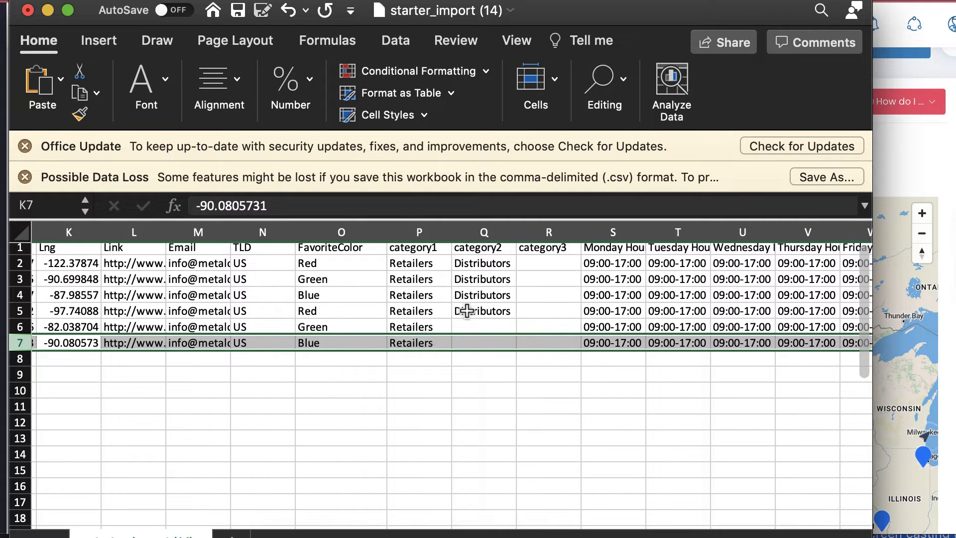
click(422, 232)
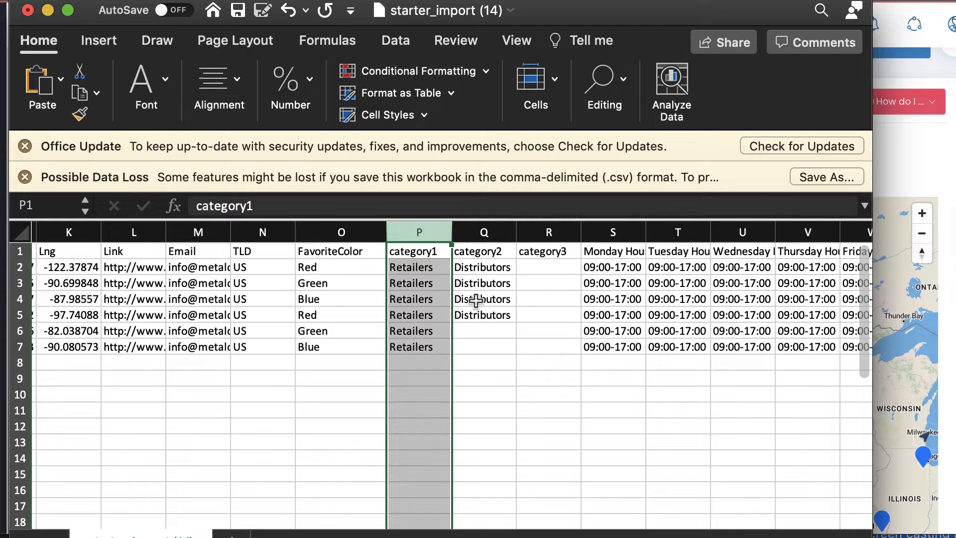
click(484, 320)
click(483, 333)
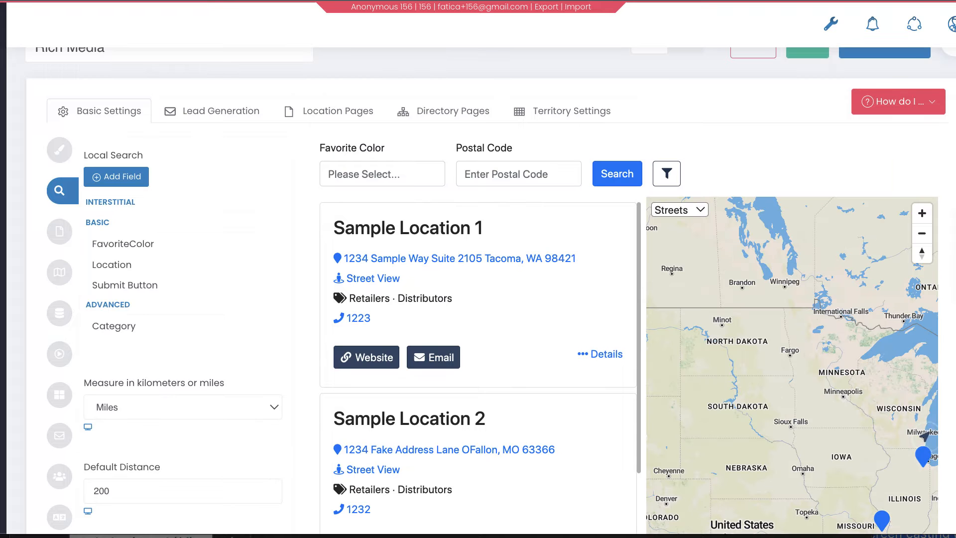
Step: In the Rich Media interface's Local Search, delete the FavoriteColor field and move Category into the Basic group between Location and Submit Button
mouse_move(141, 206)
mouse_move(188, 250)
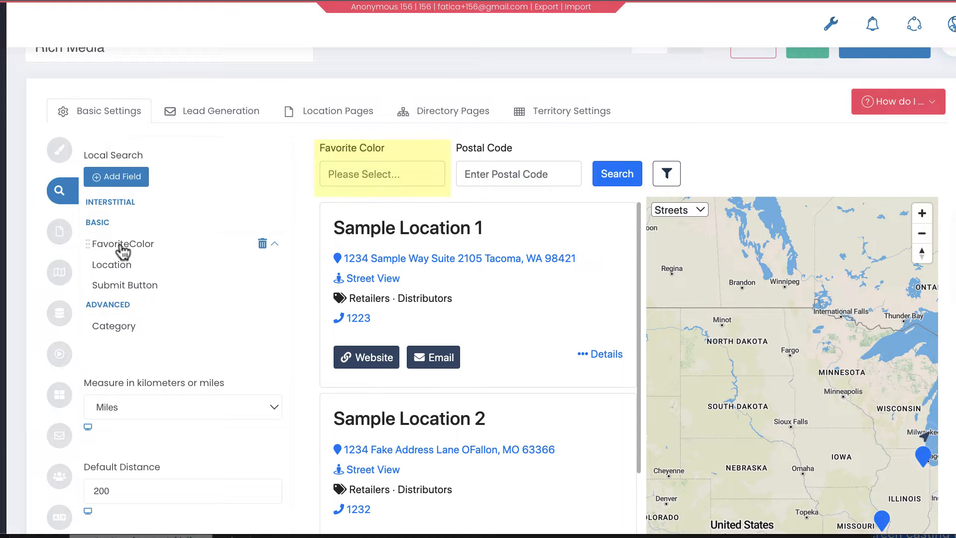
click(262, 244)
click(418, 346)
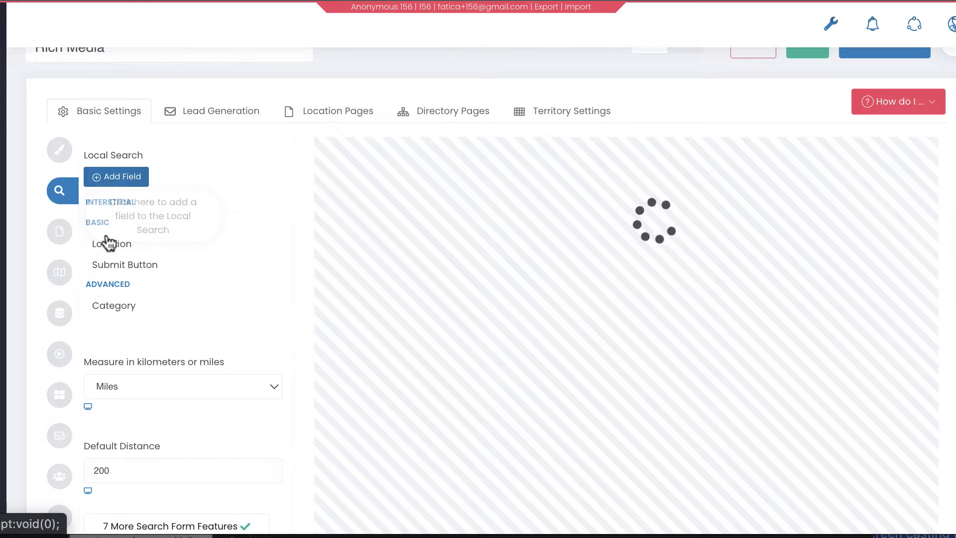
mouse_move(131, 309)
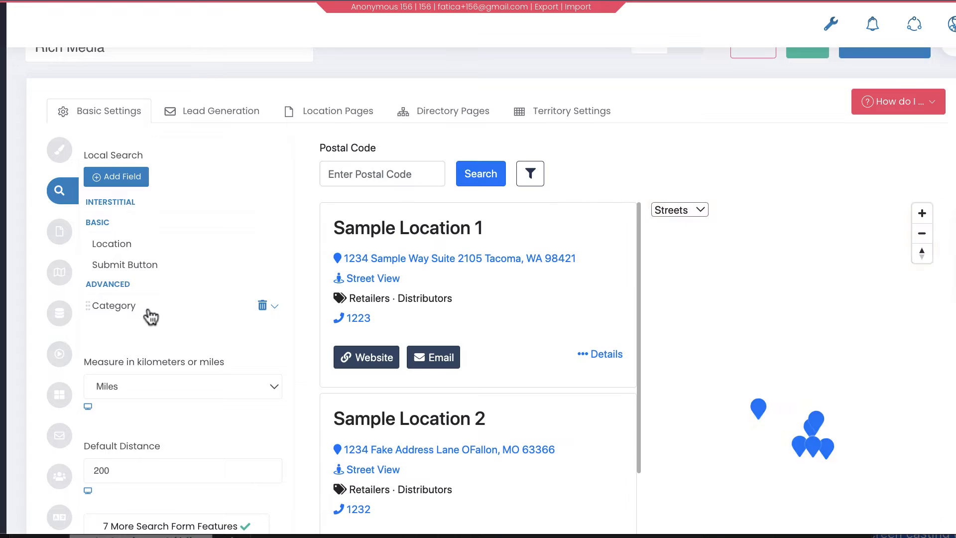
drag(121, 315, 118, 271)
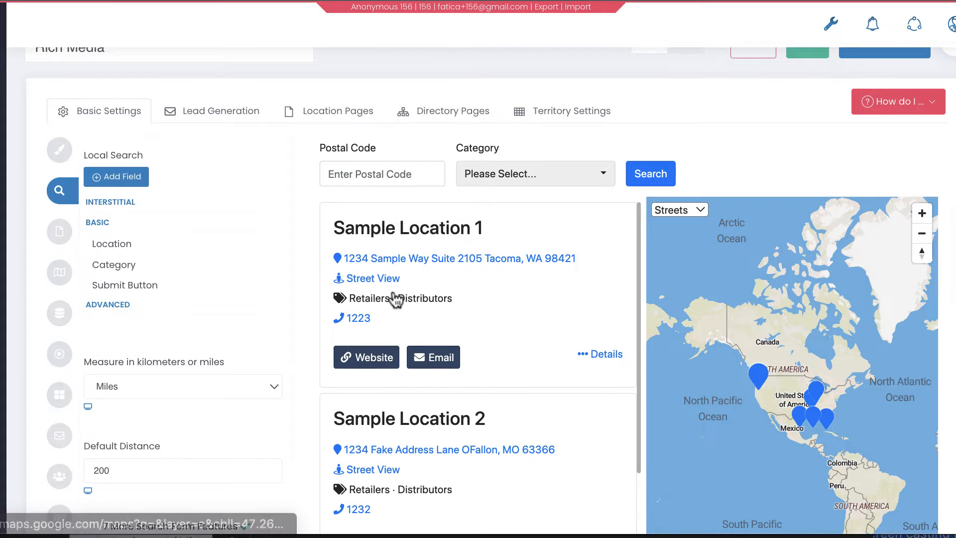
Step: Compare the category labels on the previewed location results with the category columns in the starter_import spreadsheet
mouse_move(387, 323)
scroll(391, 334, down, 2)
scroll(393, 333, up, 2)
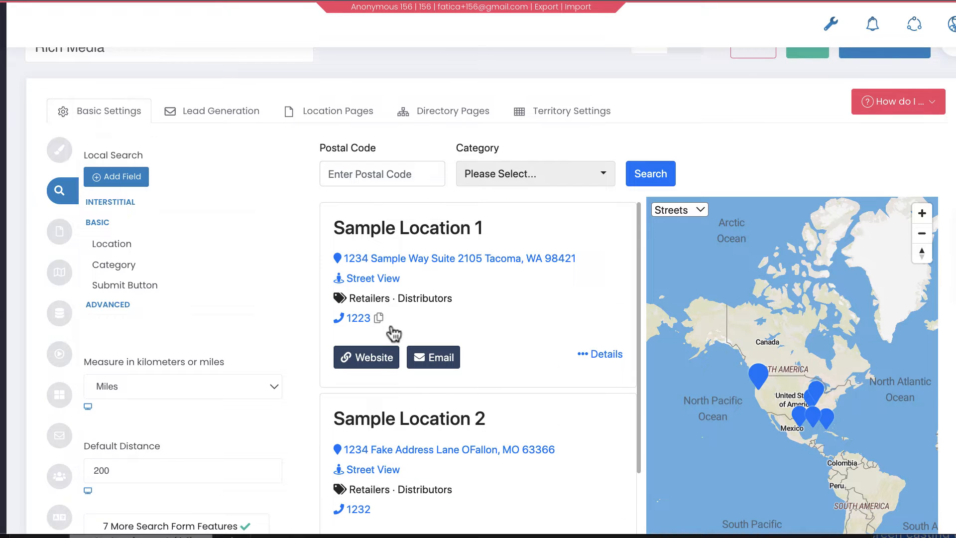
key(super+Tab)
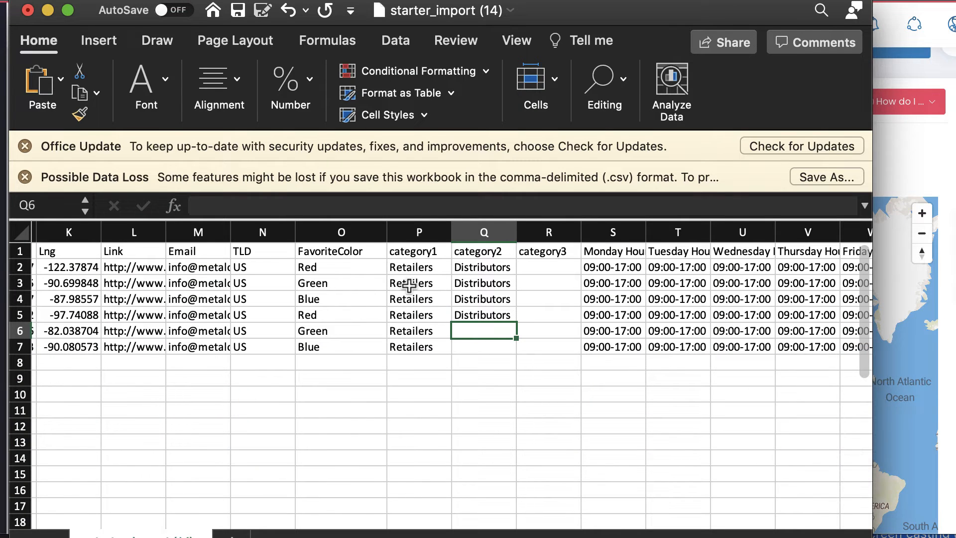
key(super+Tab)
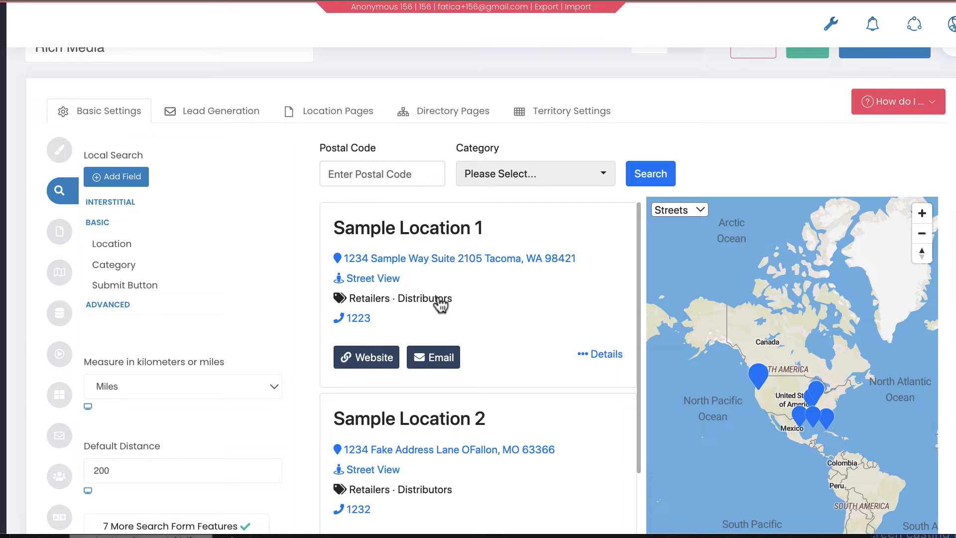
scroll(439, 304, down, 15)
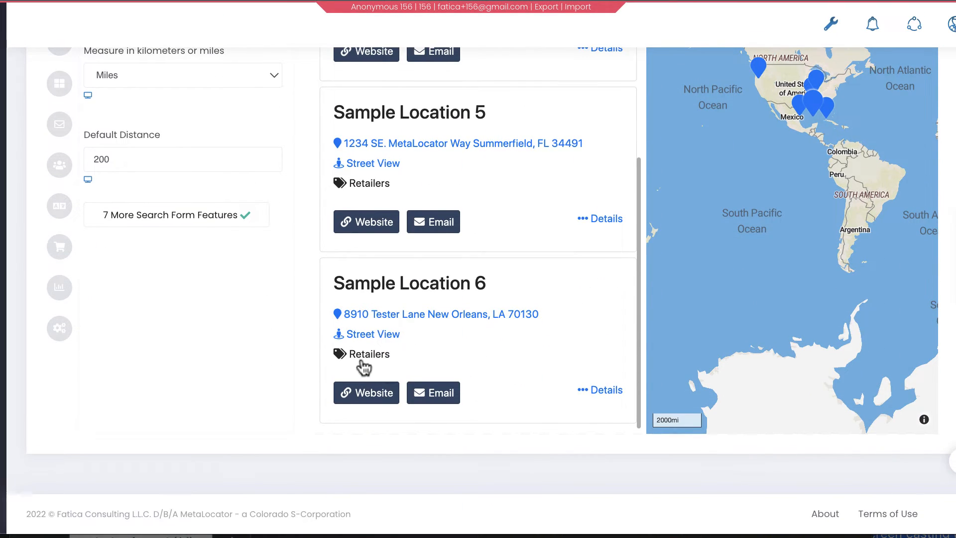
scroll(357, 371, up, 15)
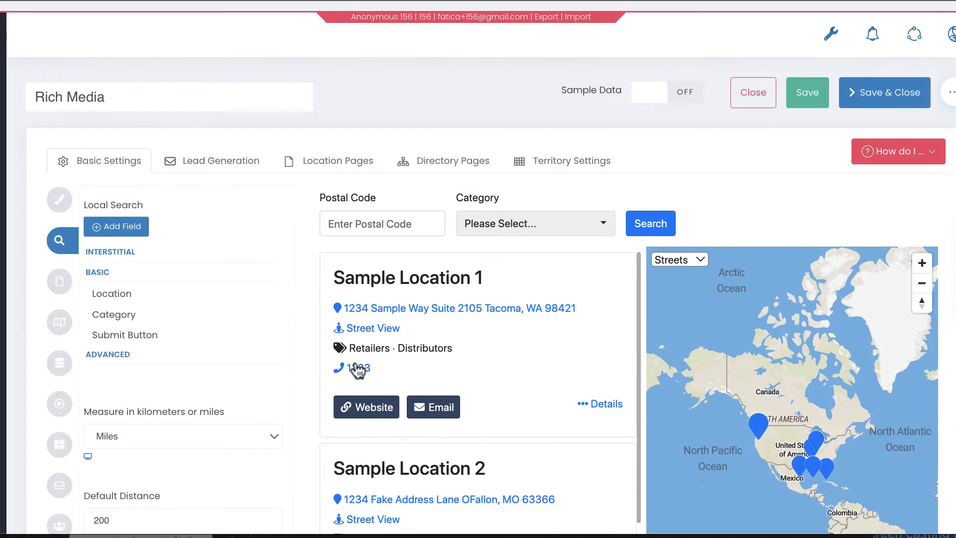
Step: Search the preview for locations in the Retailers category and review the results
click(521, 229)
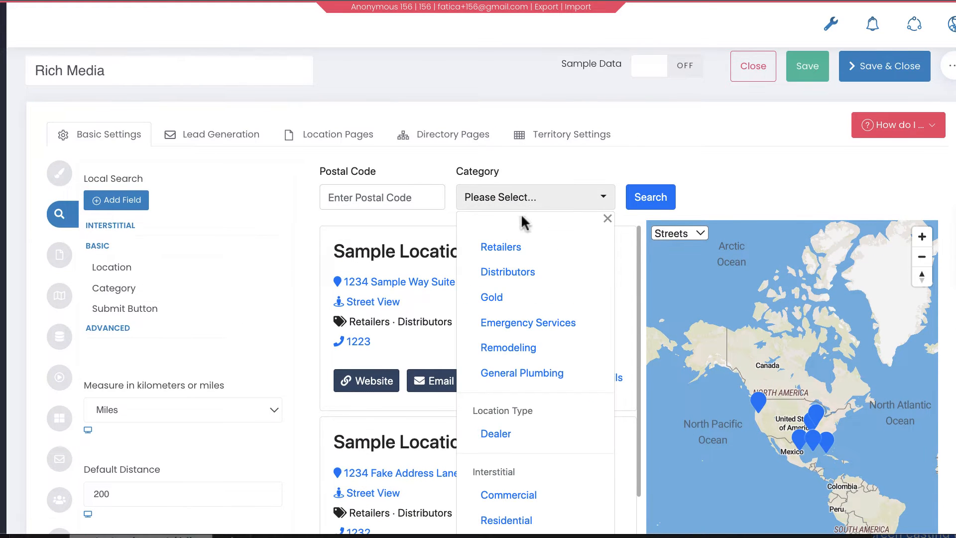
click(513, 251)
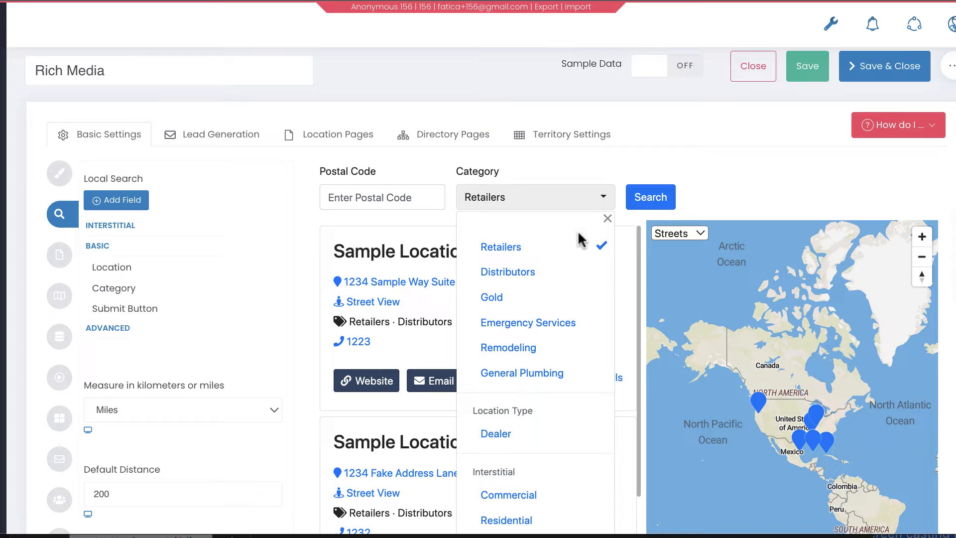
click(739, 205)
click(666, 206)
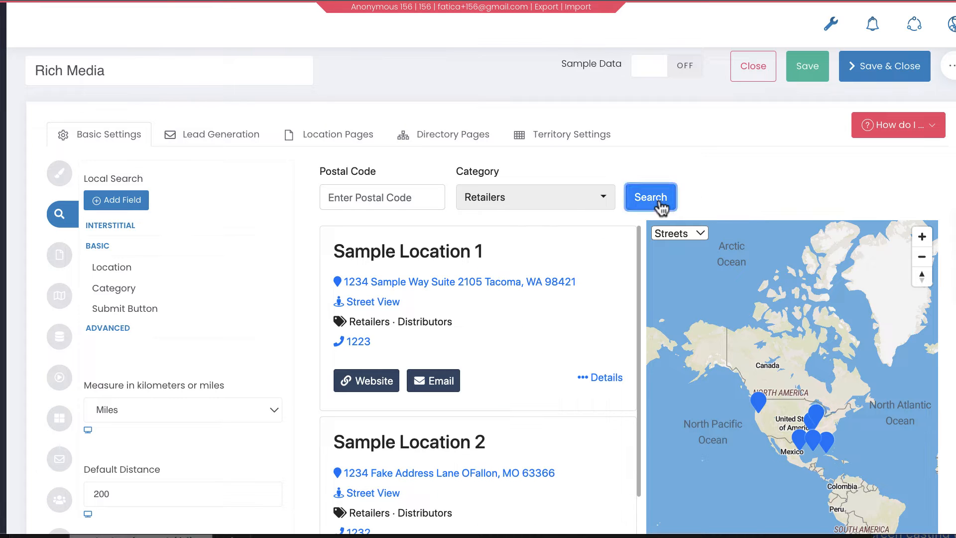
scroll(459, 305, down, 6)
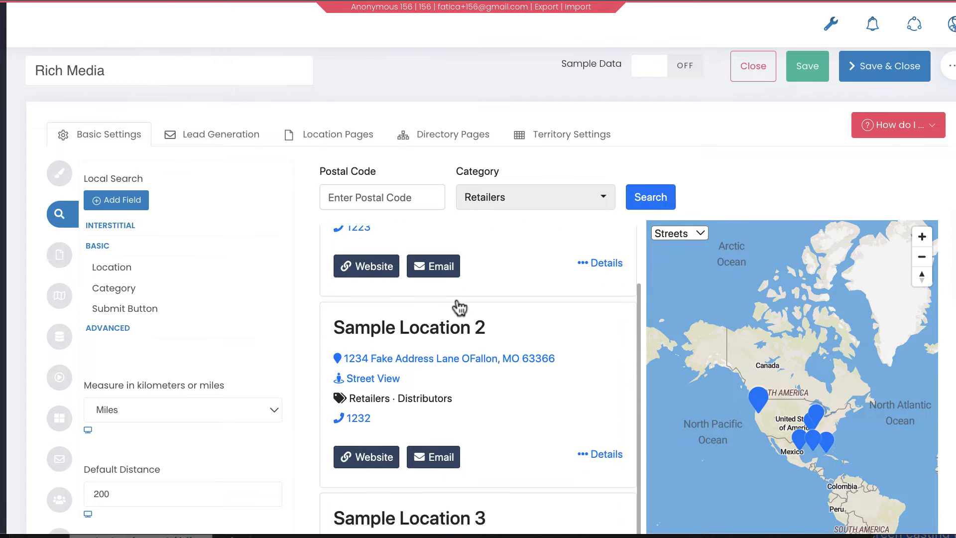
scroll(455, 305, down, 2)
scroll(454, 305, up, 8)
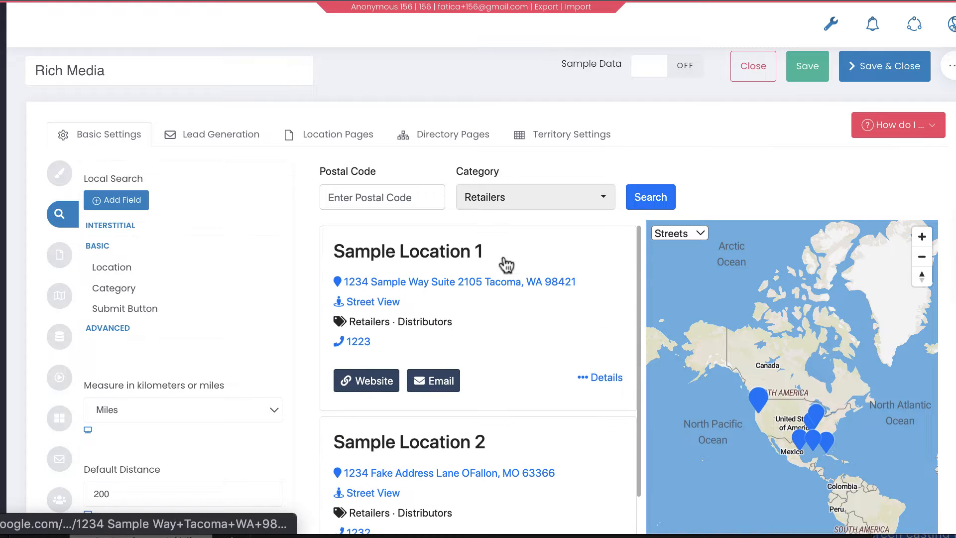
Step: Change the preview's category filter to Distributors only and run the search
click(525, 200)
click(523, 273)
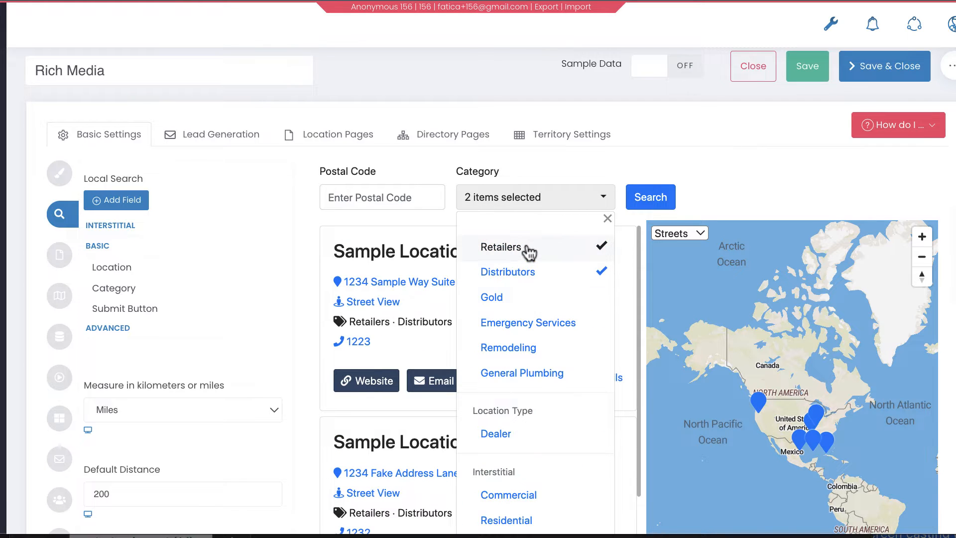
click(529, 248)
click(667, 205)
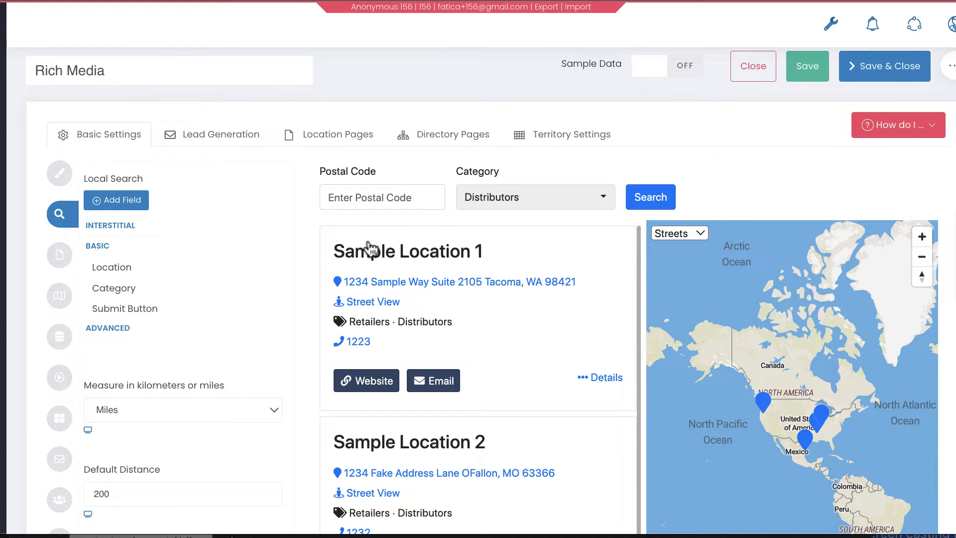
Step: Open the location Categories page in a new tab and bulk-delete every category except Distributors and Retailers
mouse_move(3, 207)
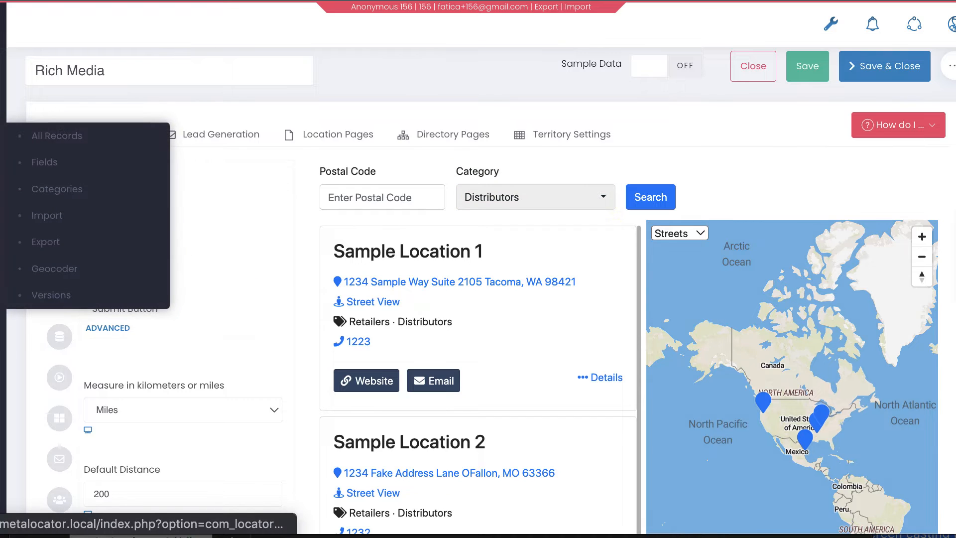
right_click(50, 186)
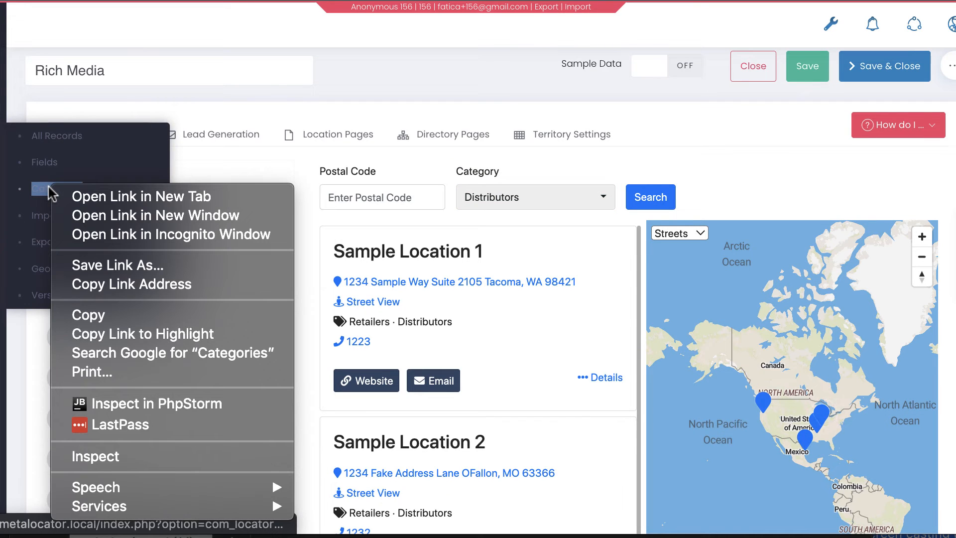
click(78, 200)
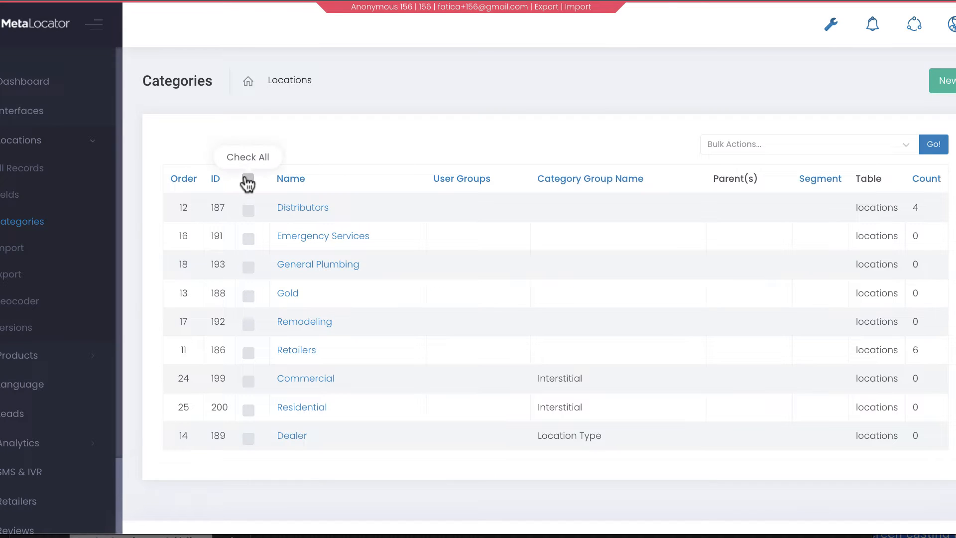
click(247, 179)
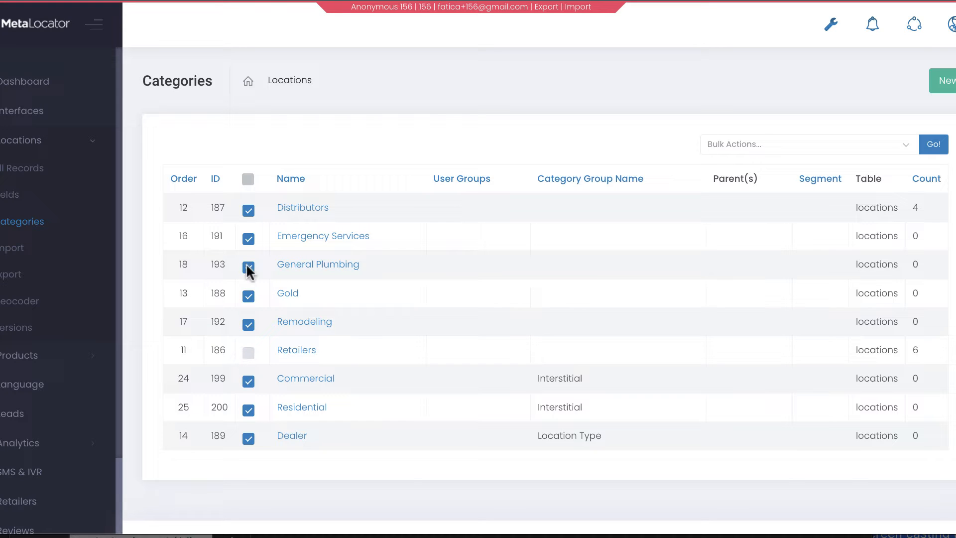
click(737, 145)
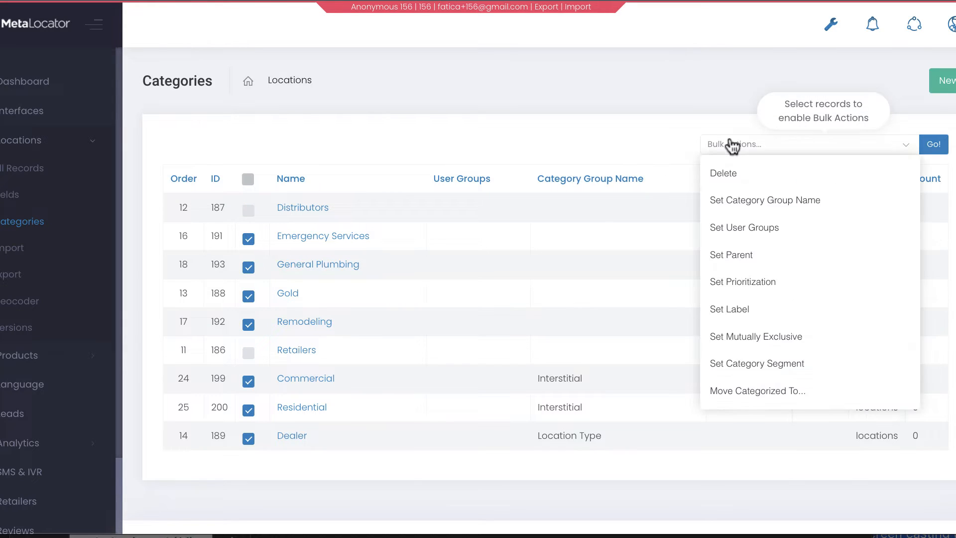
click(746, 173)
click(923, 150)
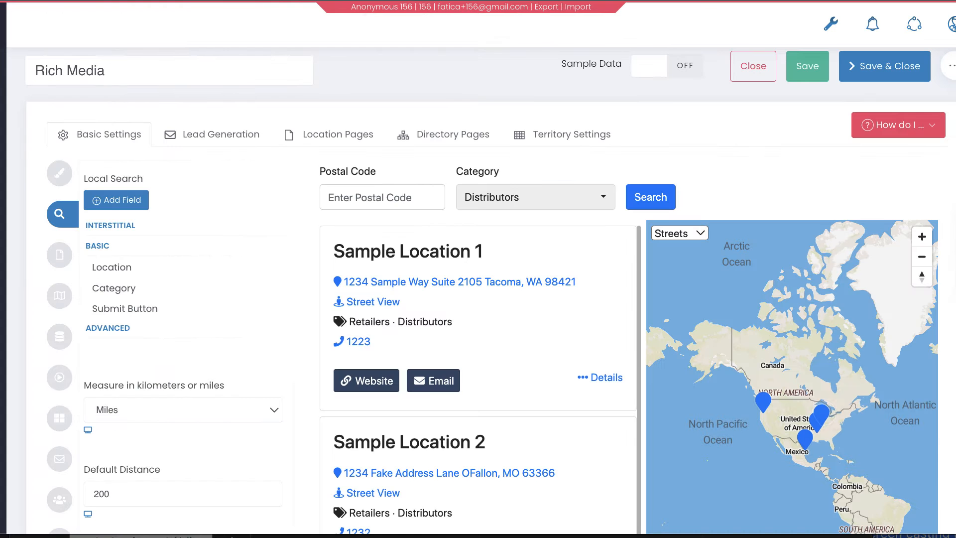
Step: Return to the Rich Media interface, reload the search preview and check the options of its Category filter
right_click(310, 289)
right_click(609, 314)
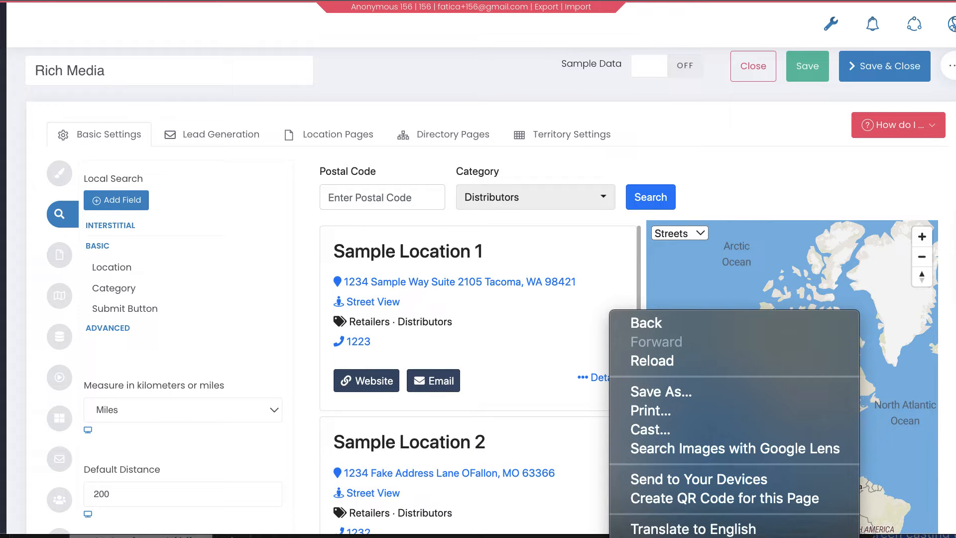
click(509, 256)
click(511, 203)
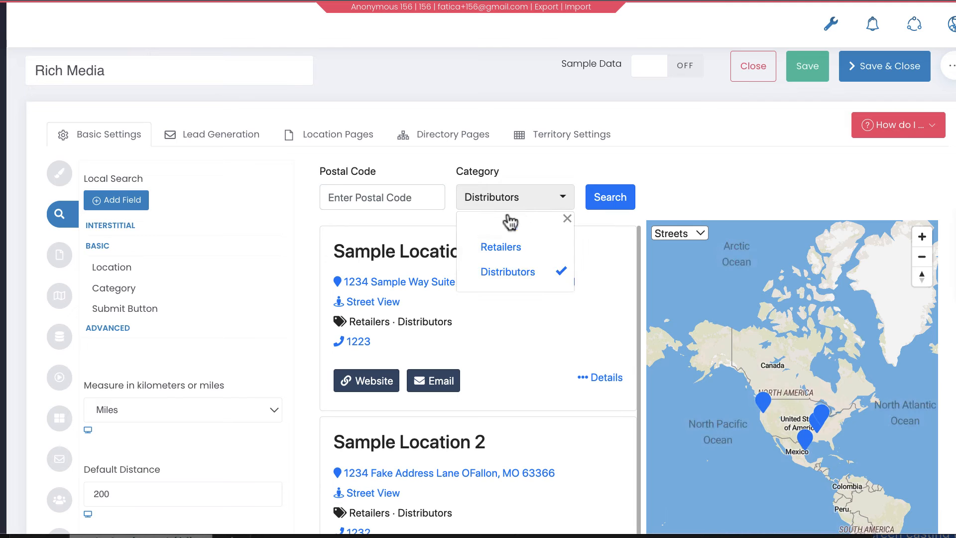
Step: Open the Category search field's settings and set its display type to Checkboxes
click(735, 215)
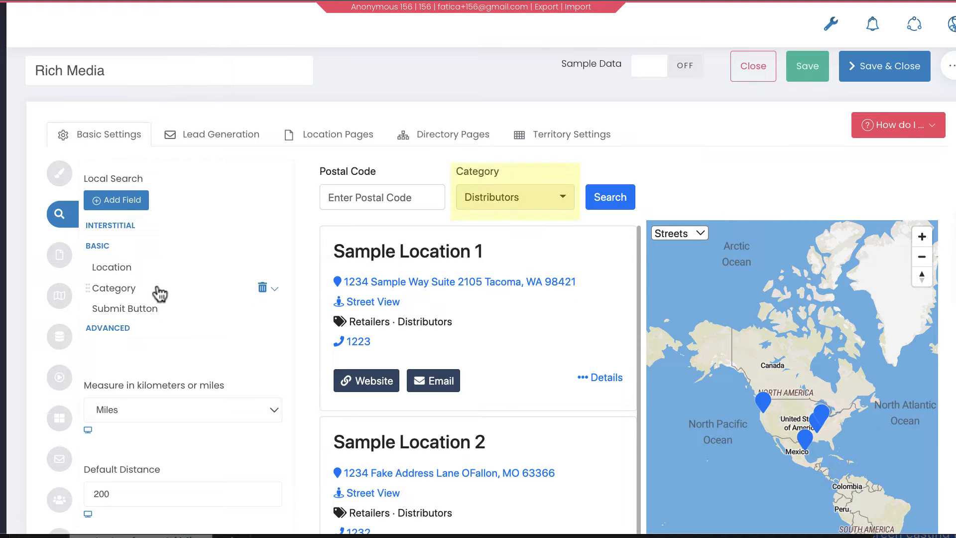
click(273, 290)
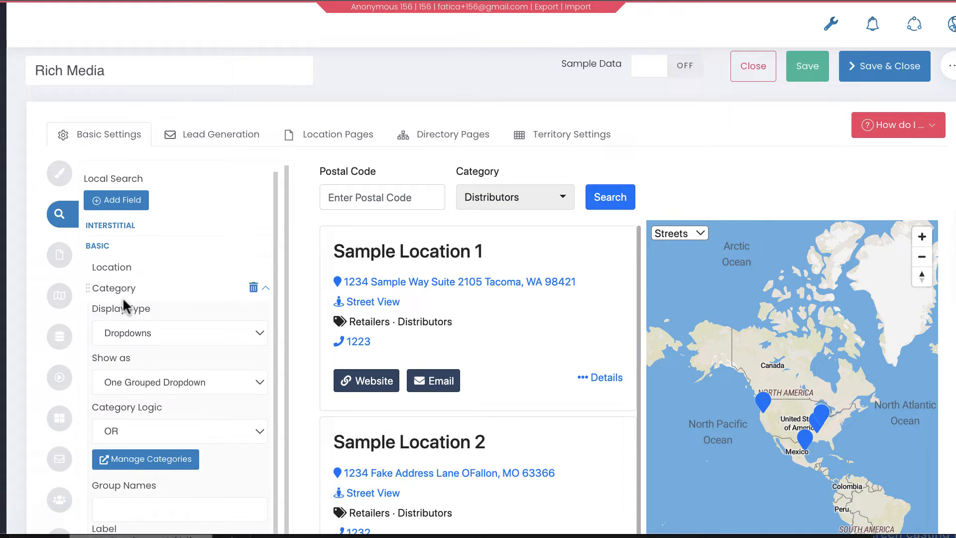
scroll(123, 299, down, 2)
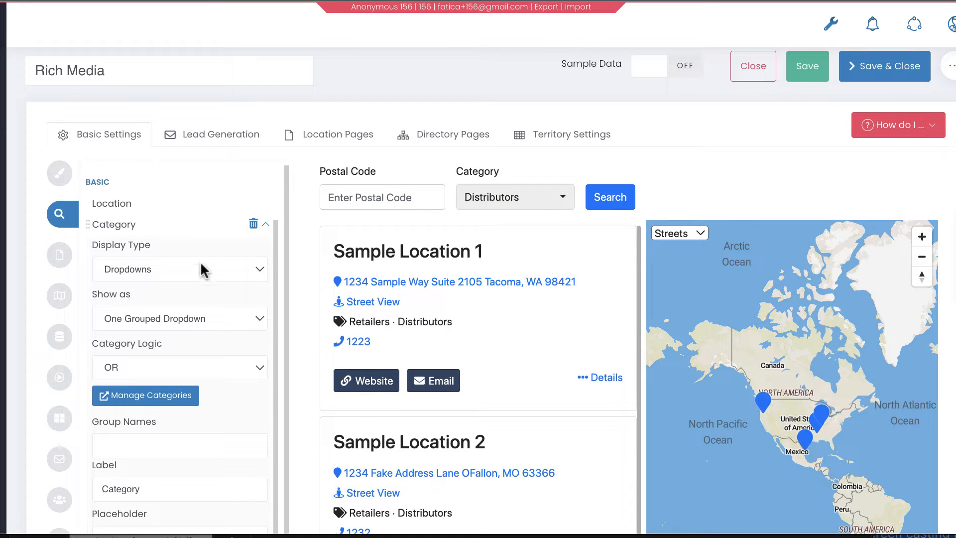
click(171, 267)
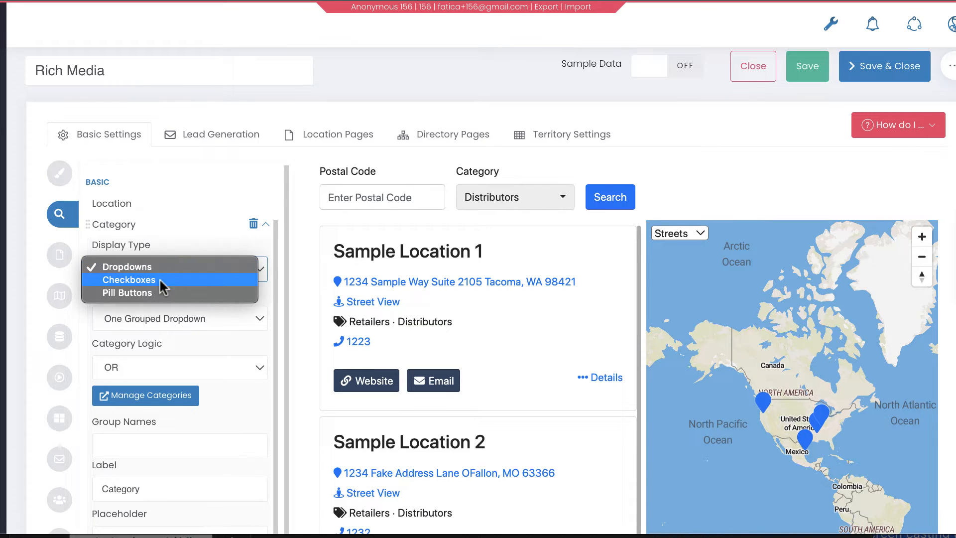
click(160, 280)
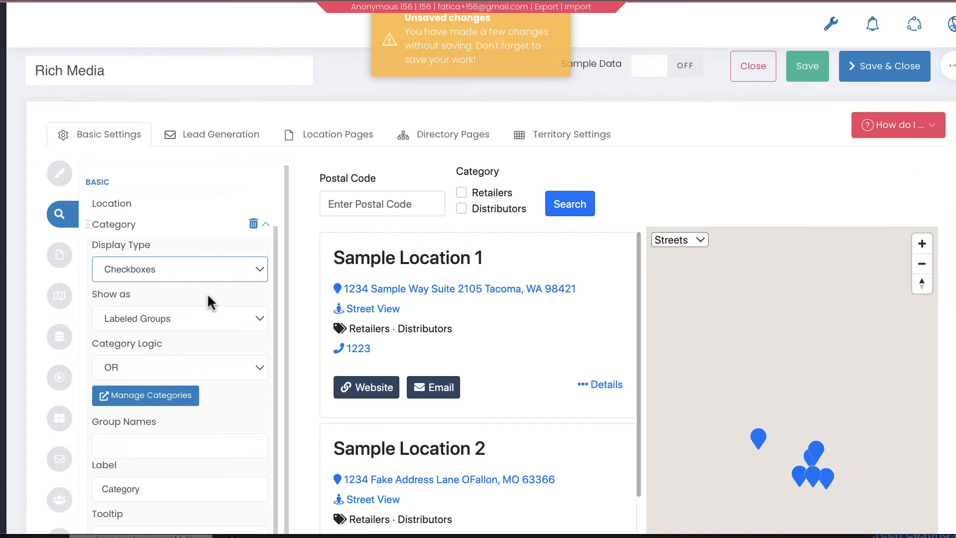
Step: Try the Retailers and Distributors checkboxes in the preview and review the Category field's remaining settings
click(488, 194)
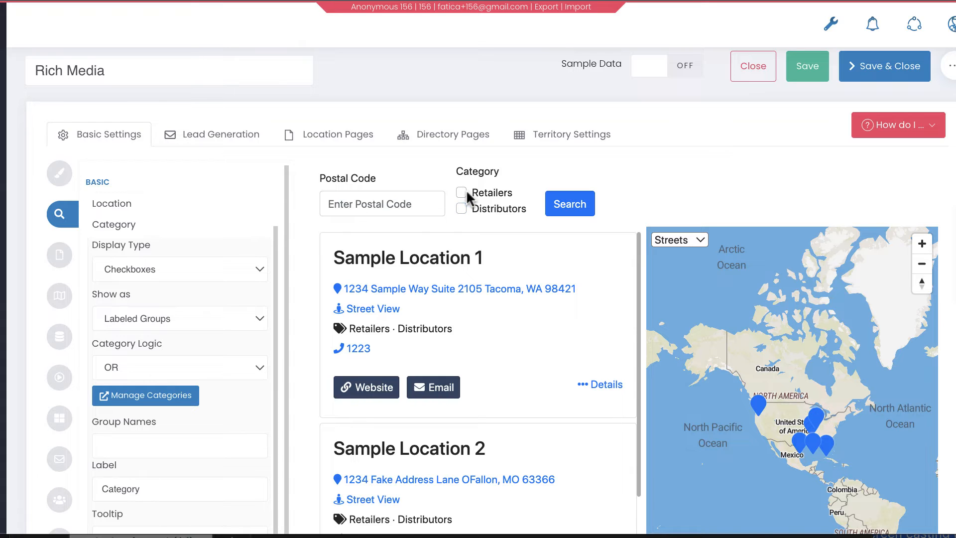
click(462, 209)
click(481, 209)
scroll(117, 355, down, 1)
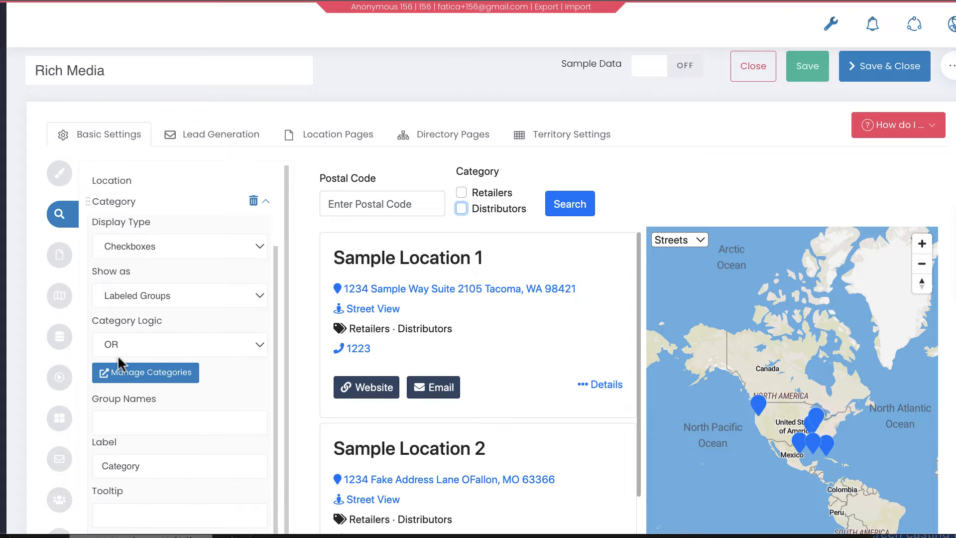
mouse_move(150, 401)
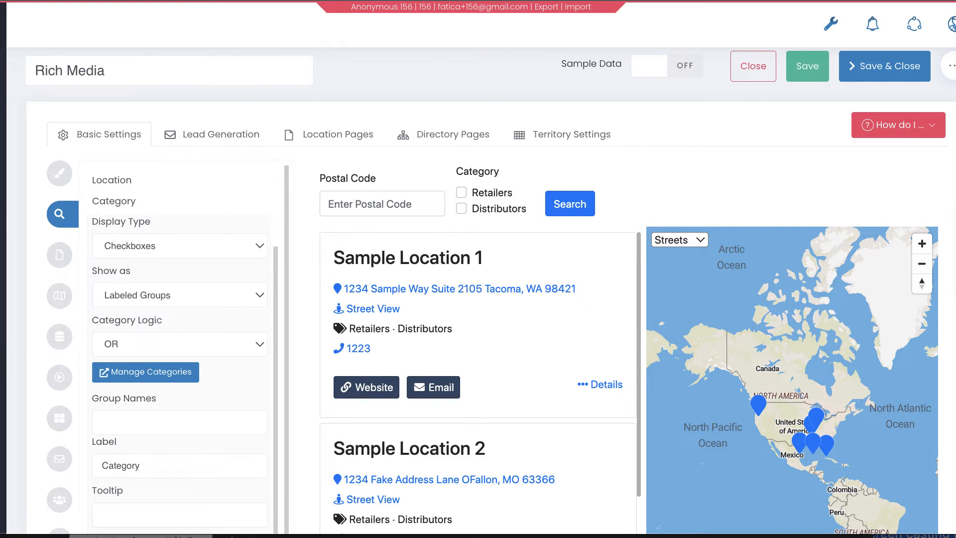
mouse_move(2, 136)
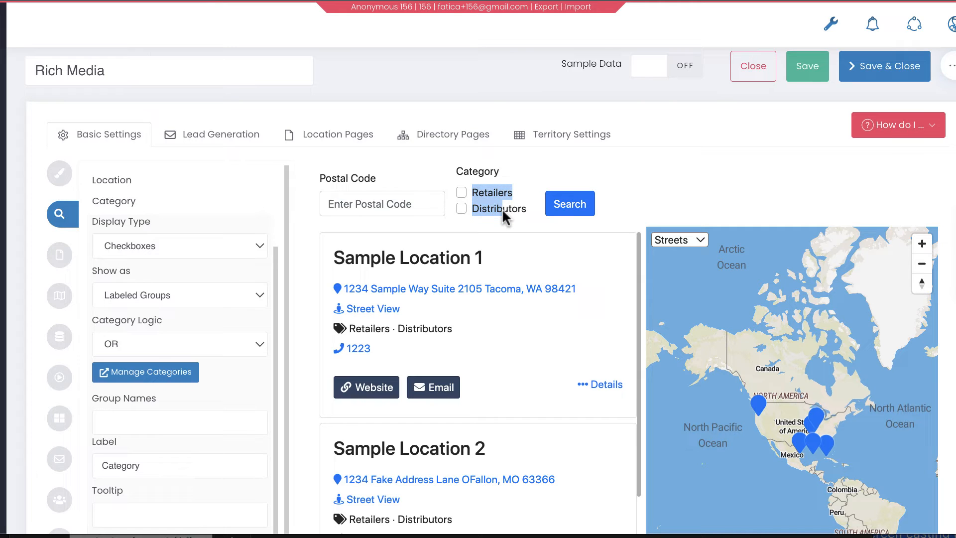
click(638, 190)
mouse_move(2, 136)
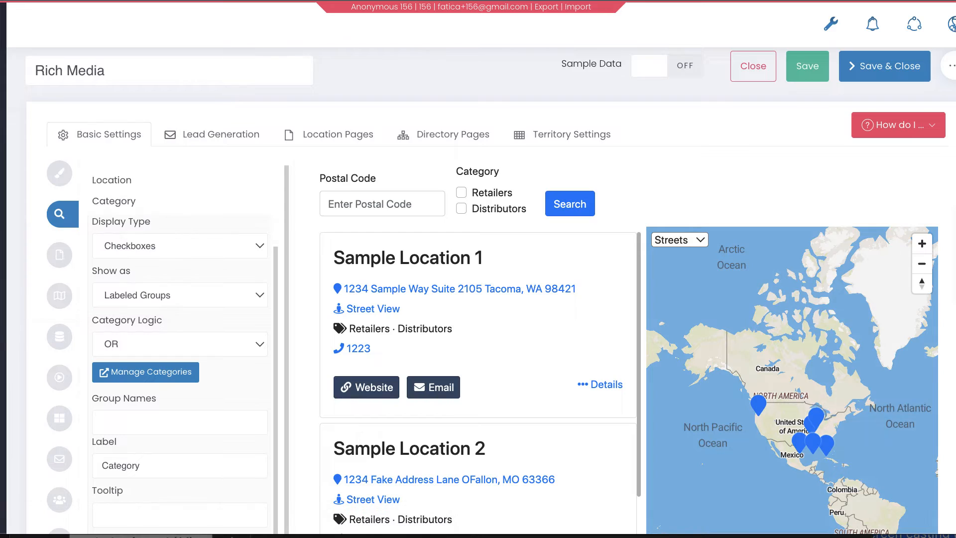
Step: On the location Categories page, bulk-set the category group name of Distributors and Retailers to "Location Type" and save
click(299, 1)
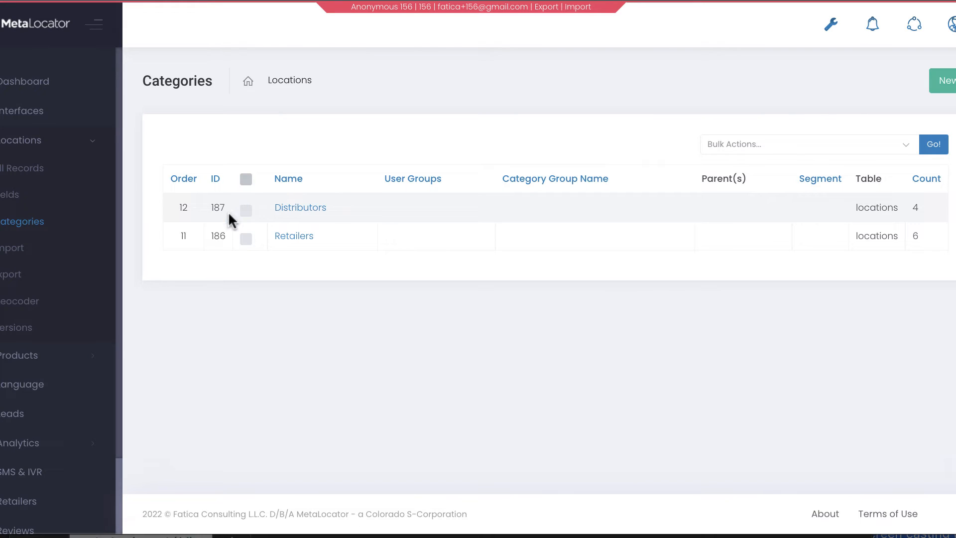
click(246, 179)
click(752, 147)
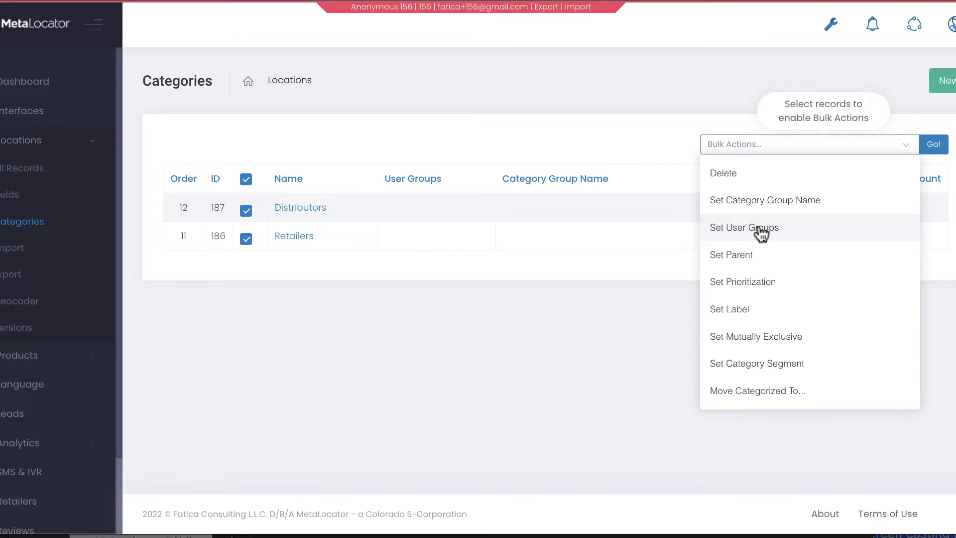
click(764, 205)
click(934, 144)
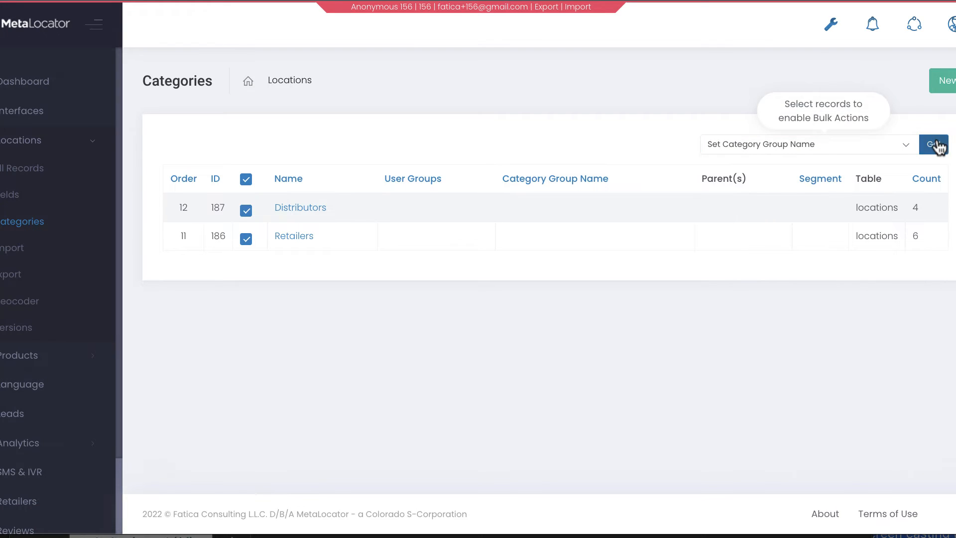
click(292, 156)
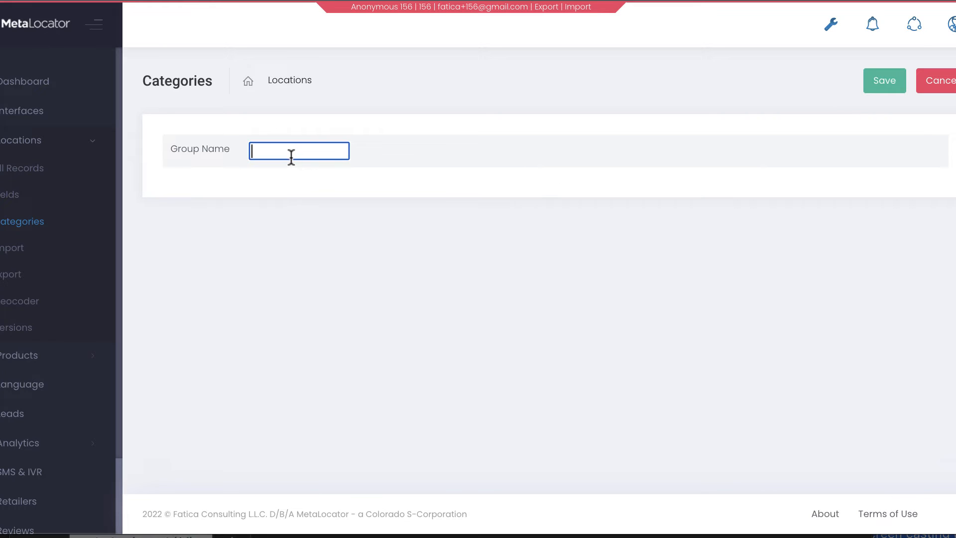
text(Location Type)
click(889, 80)
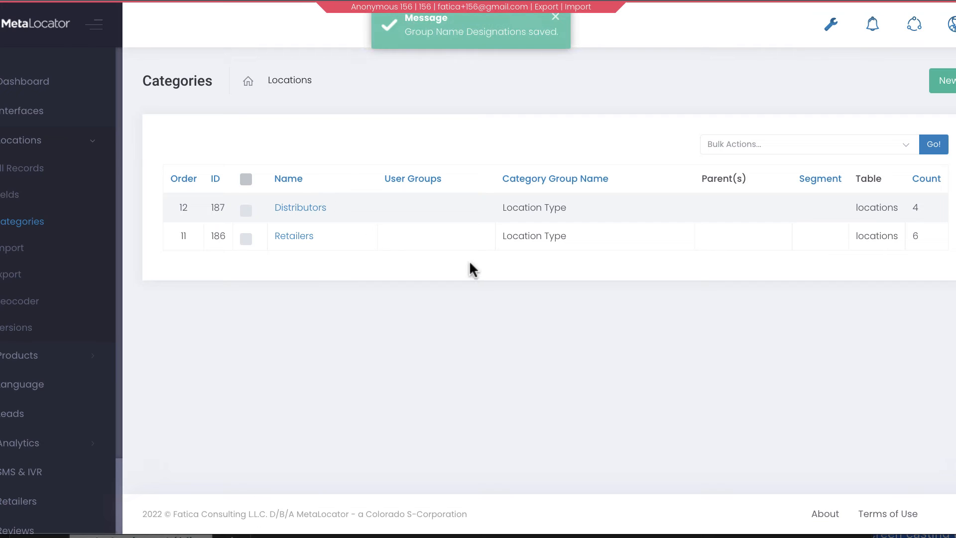
Step: Create a location category named "Repair" with the group name "Service" and save it
click(941, 80)
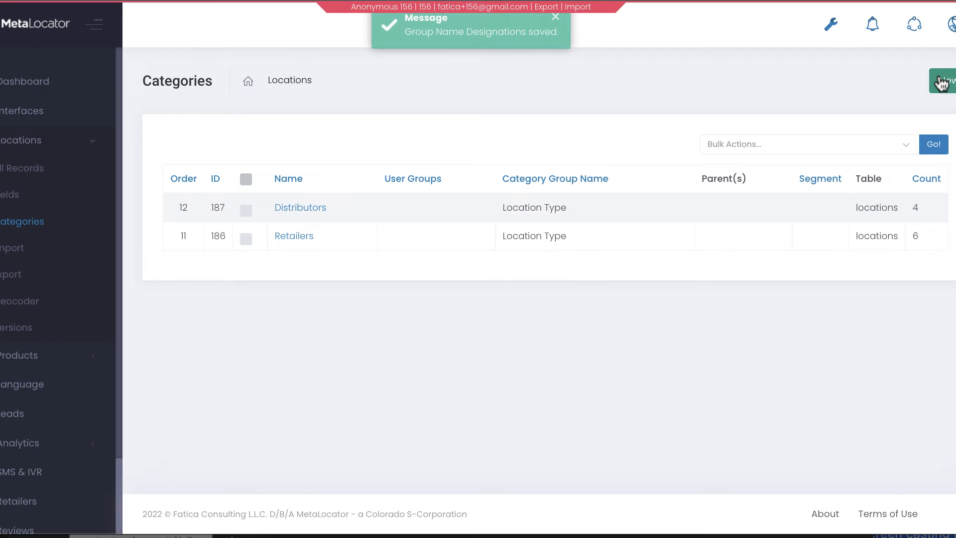
click(295, 189)
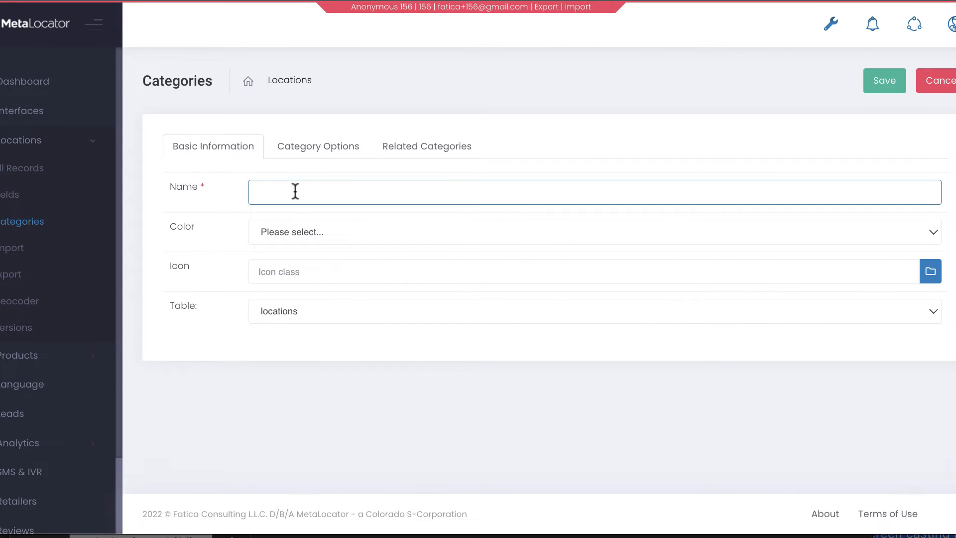
text(S)
text(Re)
text(pair)
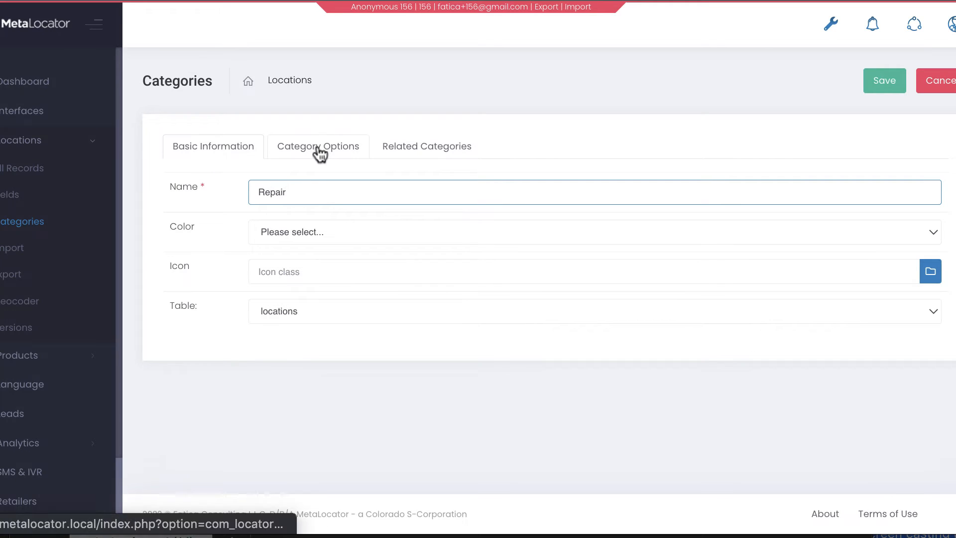
click(319, 155)
click(287, 191)
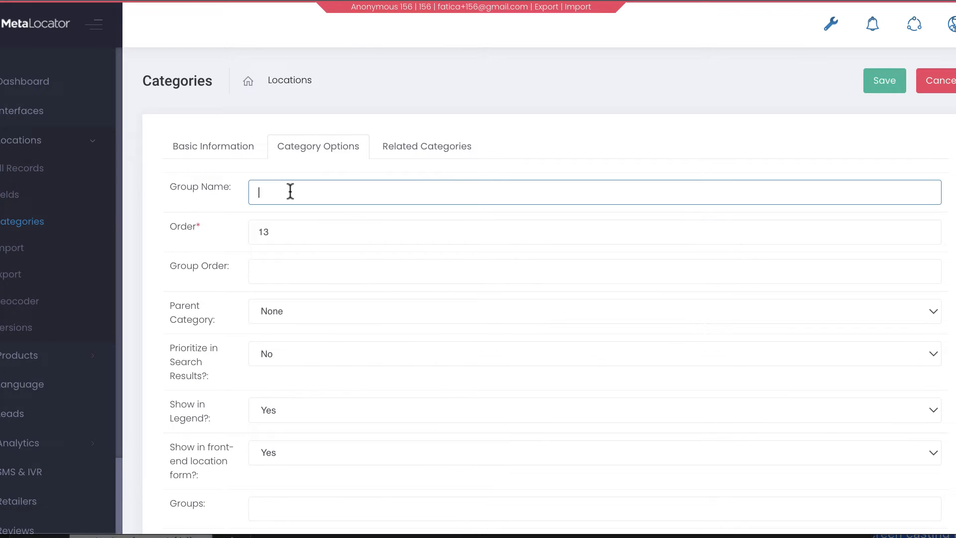
text(Service)
click(887, 92)
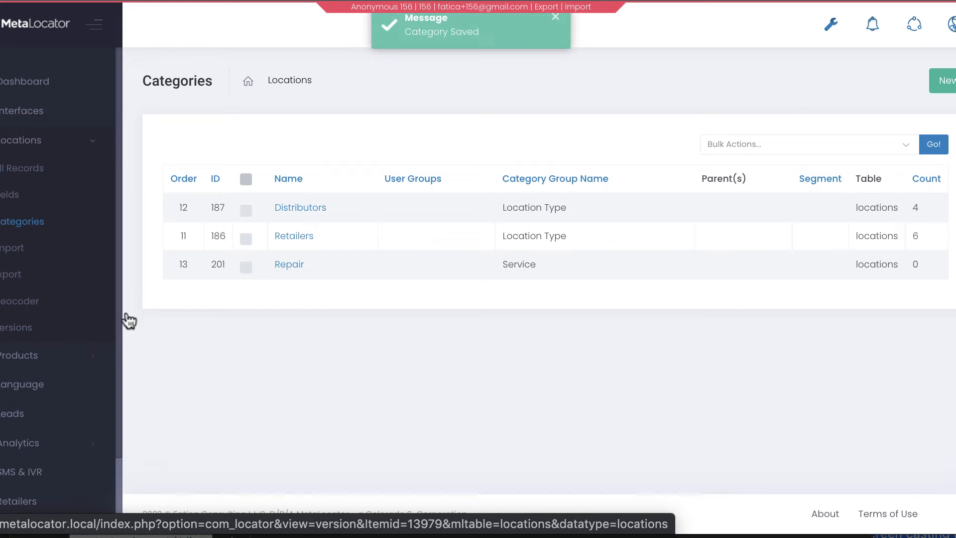
Step: Create a location category named "Cleaning" in the "Service" group, save it, and check the group names in the category list
click(942, 81)
click(288, 193)
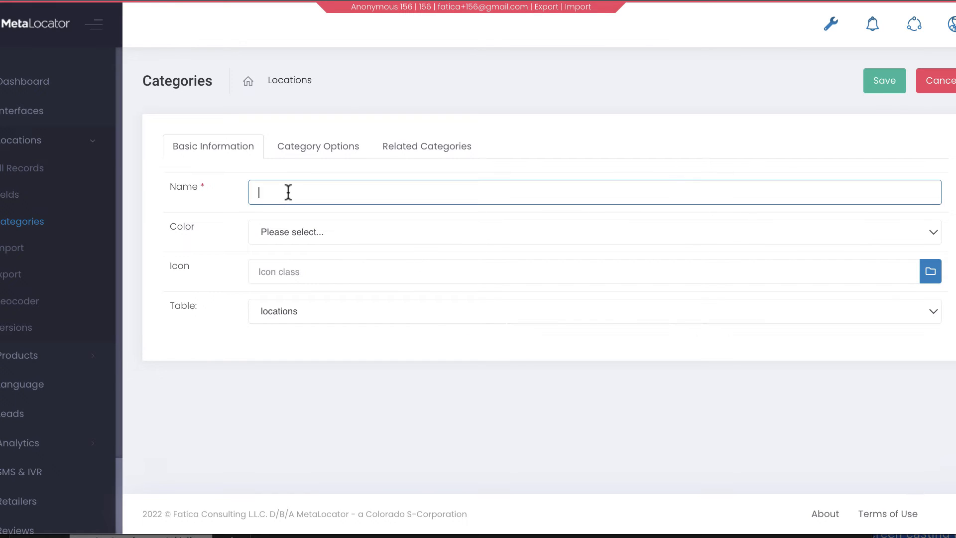
text(Cleaning)
click(297, 149)
click(287, 195)
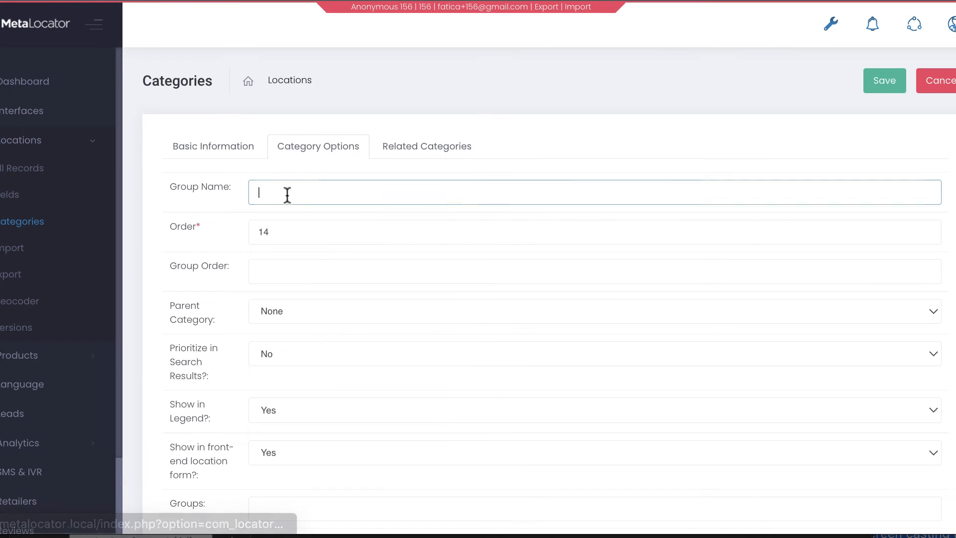
text(Service)
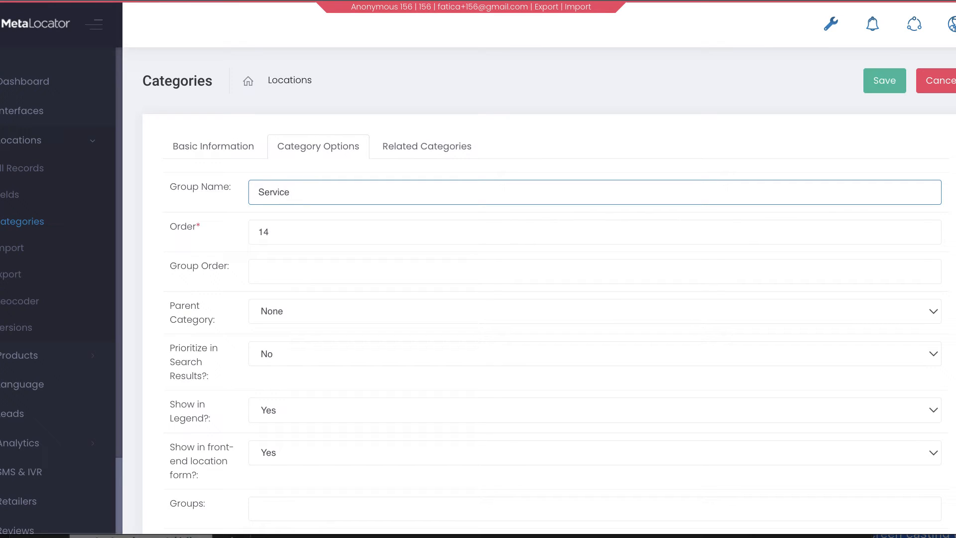
click(882, 83)
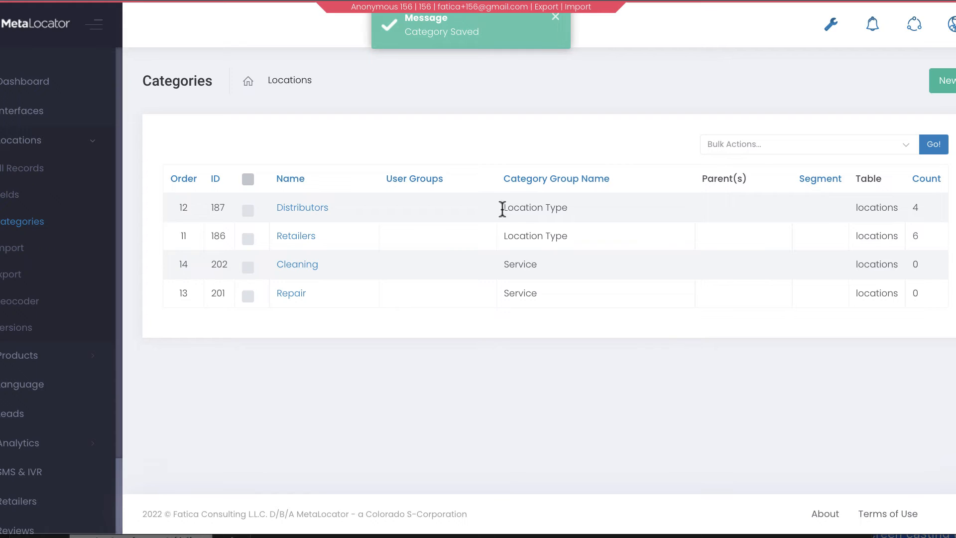
drag(502, 209, 583, 211)
click(499, 262)
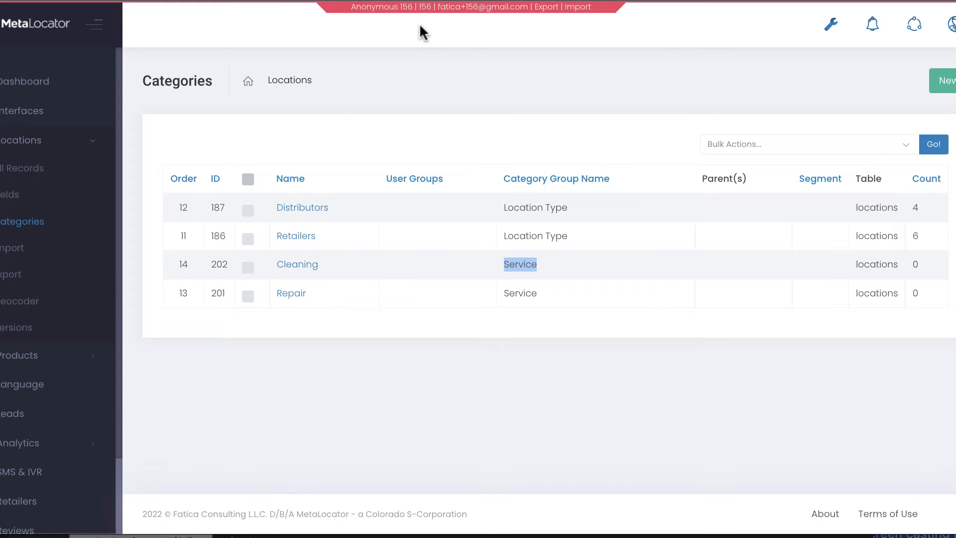
Step: Return to the Rich Media interface and reload it, discarding the unsaved changes
click(239, 0)
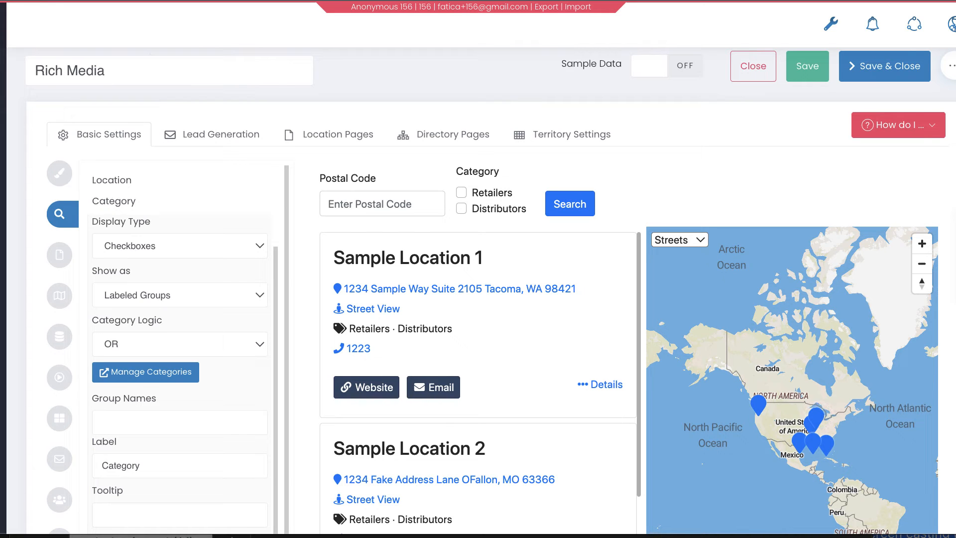
key(super+r)
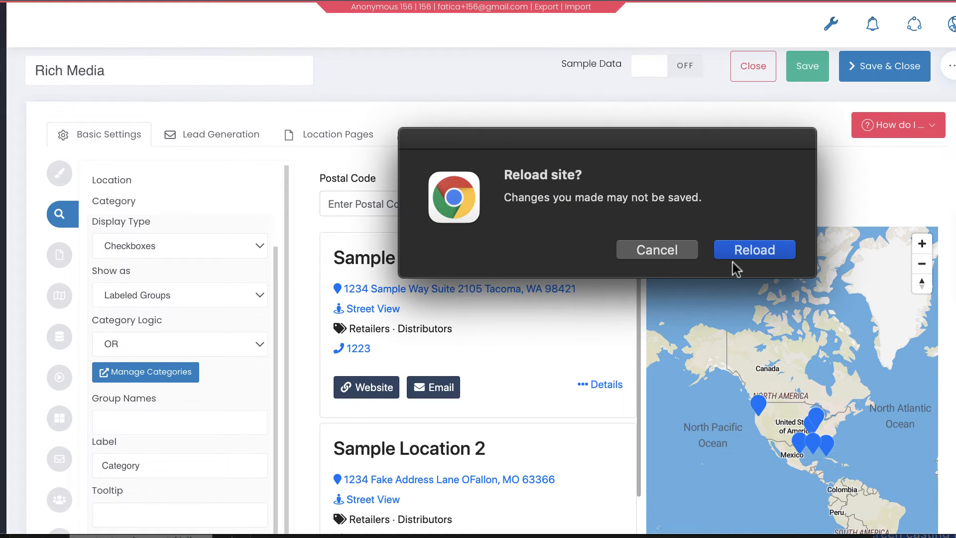
click(745, 250)
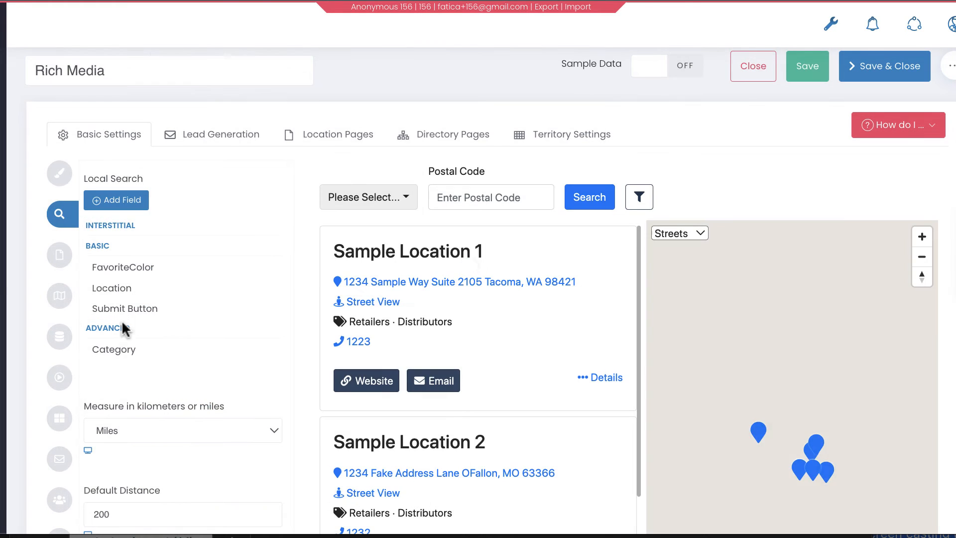
Step: Move the Category field into the Basic search above Submit Button and remove the FavoriteColor field
drag(116, 362, 128, 324)
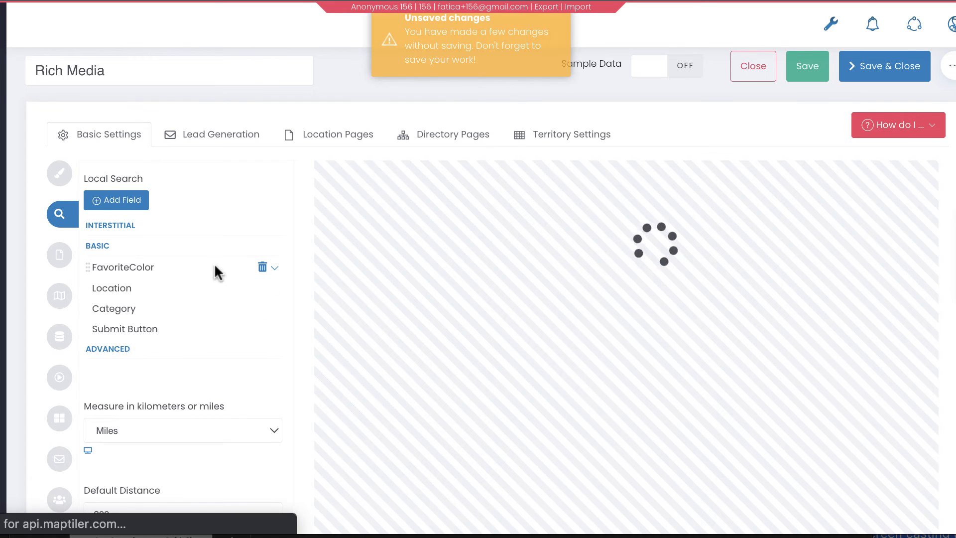
click(263, 268)
click(426, 332)
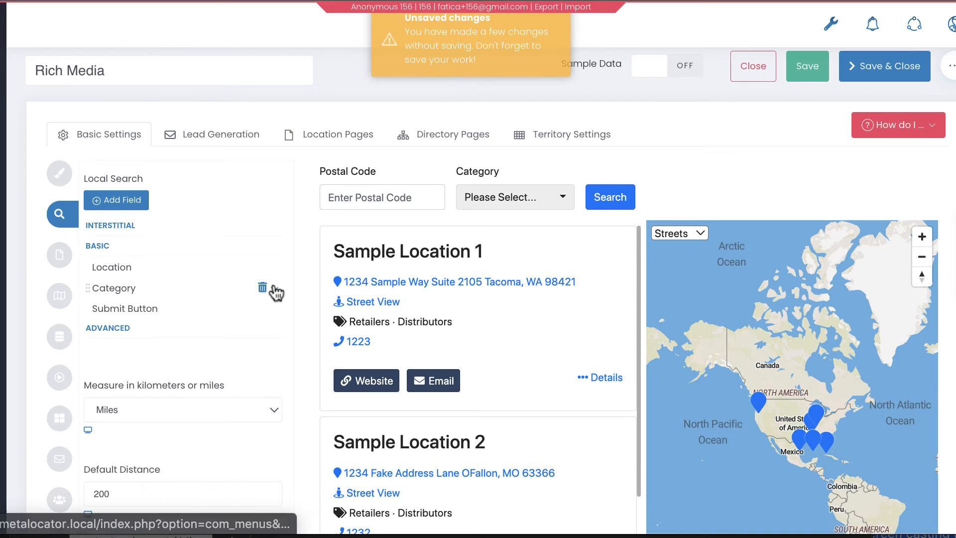
Step: Open the Category field's settings and examine the grouped options of the preview's Category dropdown
click(253, 288)
scroll(249, 283, down, 2)
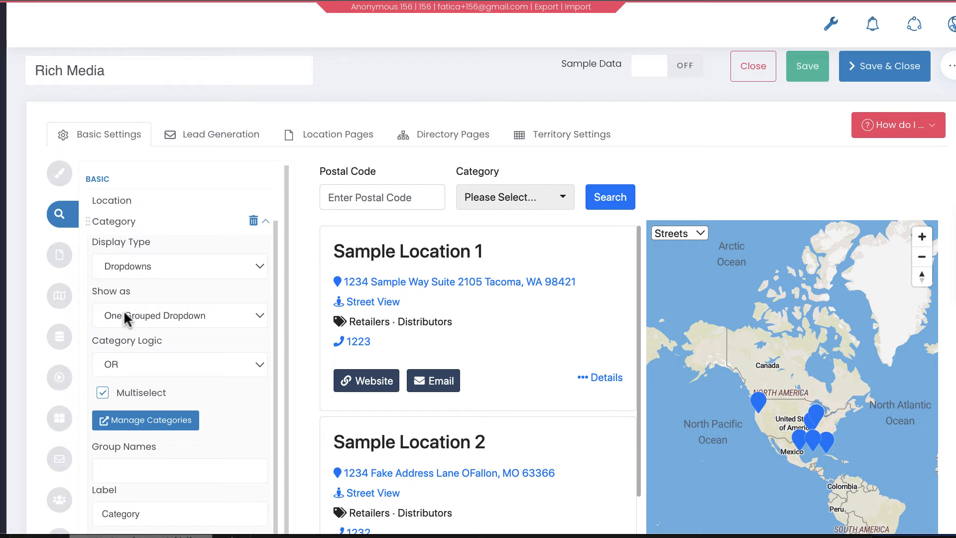
click(538, 200)
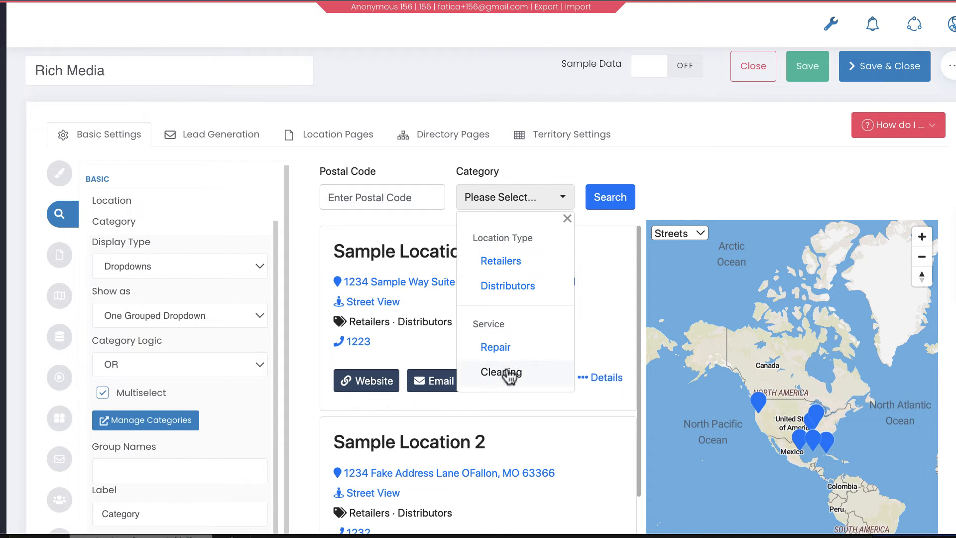
Step: Set the Category field to show as Multiple Dropdowns by Category Group and open the preview's Location Type filter
click(175, 307)
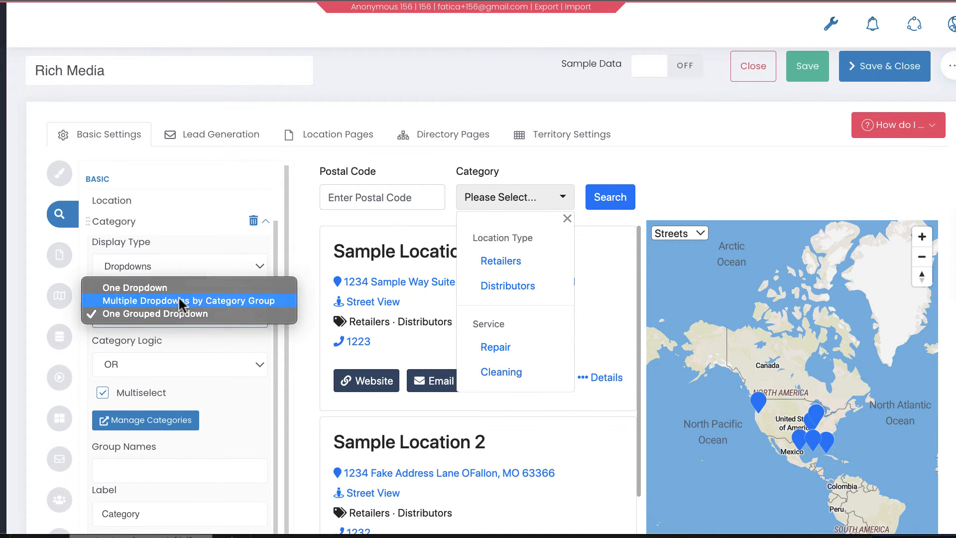
click(180, 300)
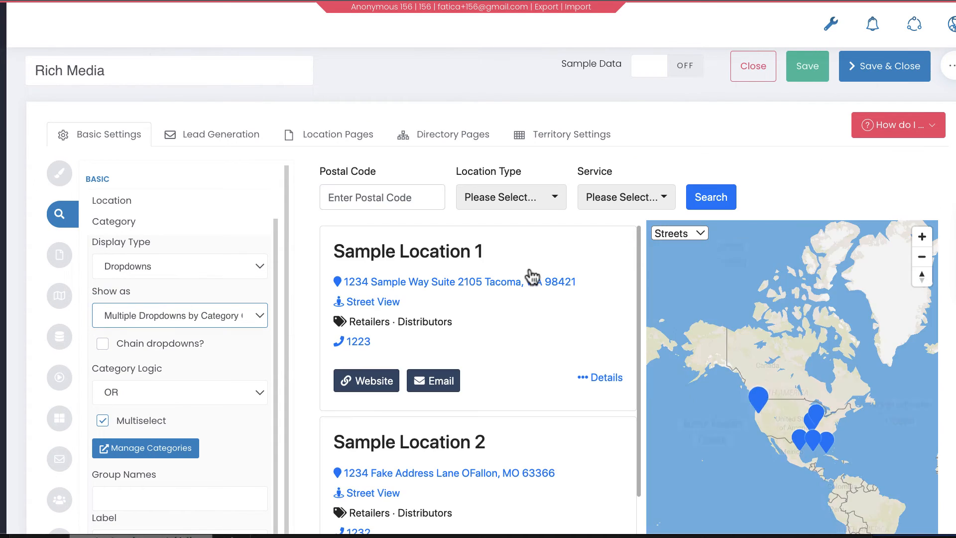
click(527, 203)
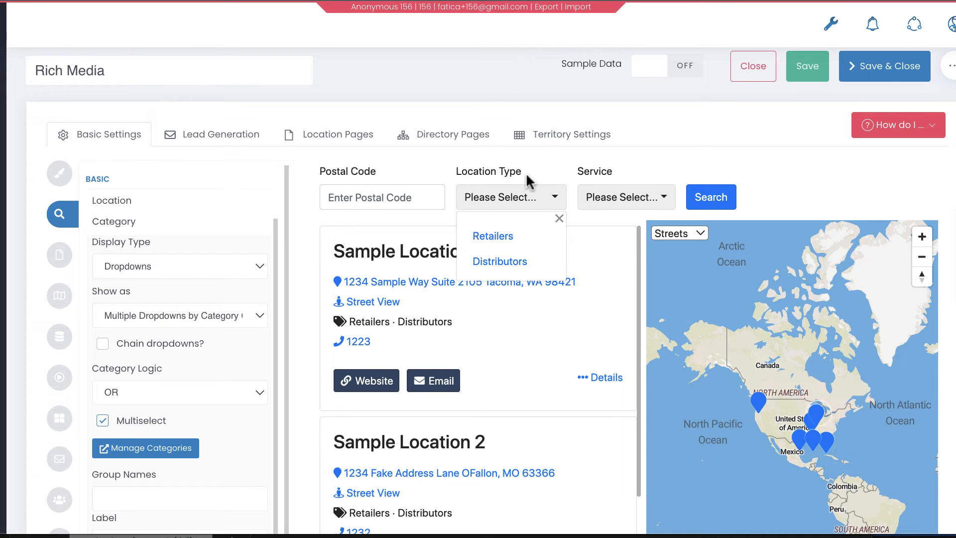
Step: Highlight the Location Type and Service filter labels in the preview and view the Service dropdown's options
drag(485, 172, 461, 171)
drag(605, 169, 559, 167)
click(538, 195)
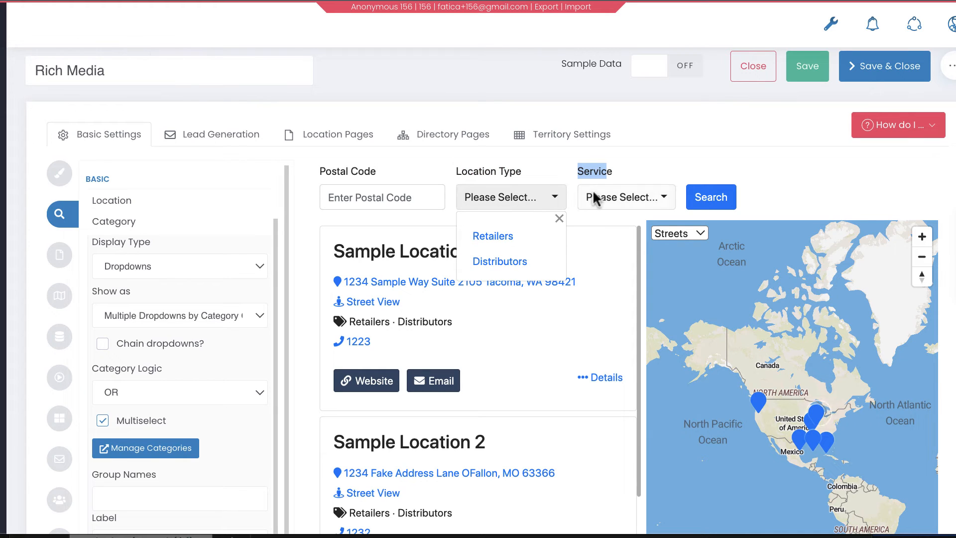
click(647, 198)
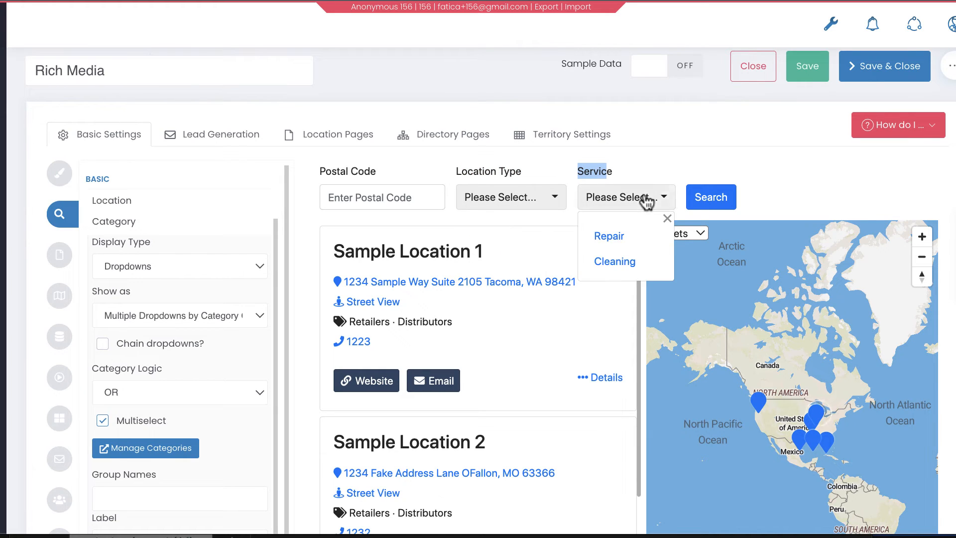
click(680, 168)
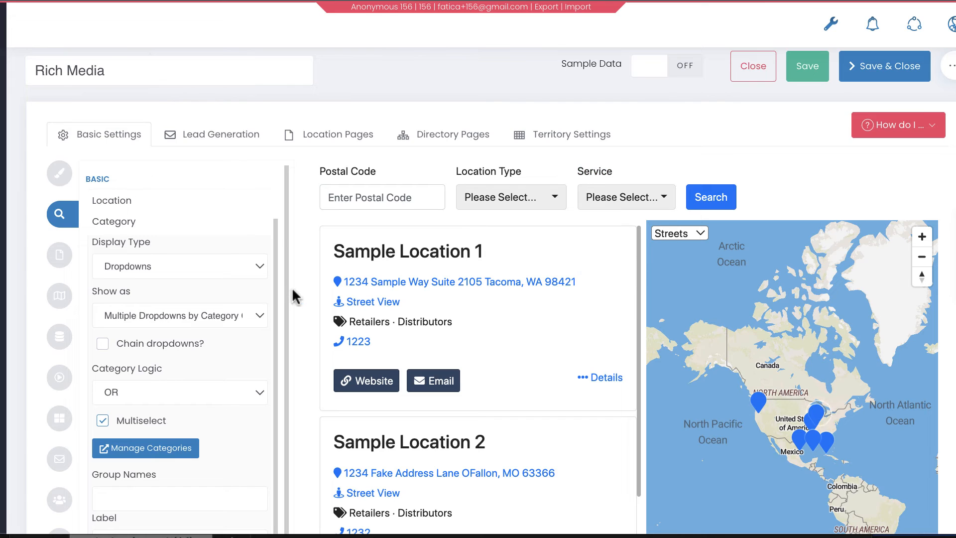
Step: Limit the Category field to the Location Type group in its Group Names setting
mouse_move(159, 356)
scroll(159, 356, down, 1)
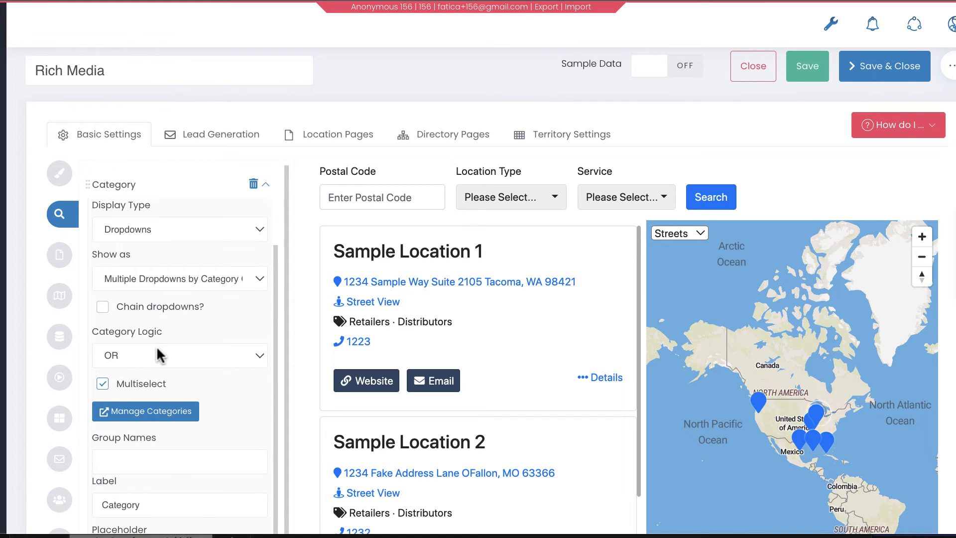
scroll(132, 396, down, 2)
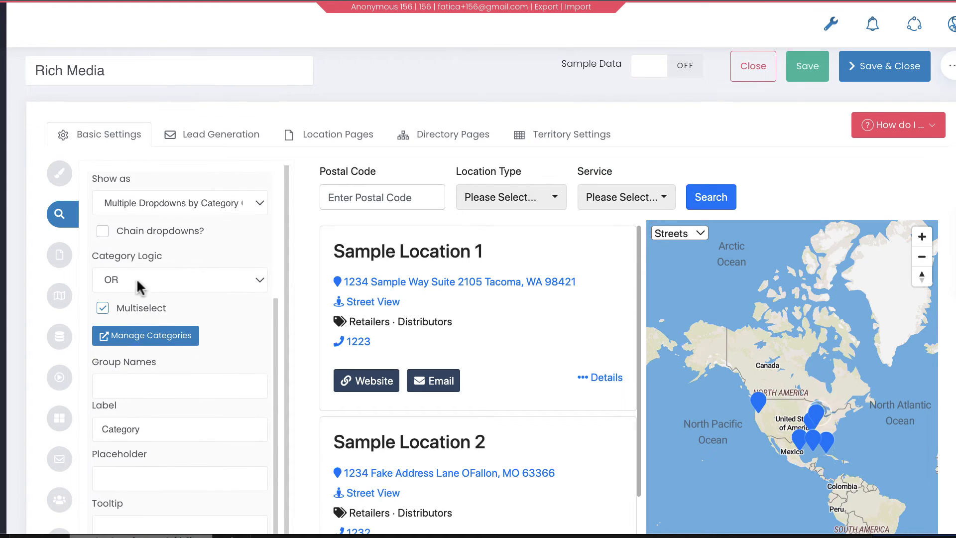
scroll(149, 315, down, 1)
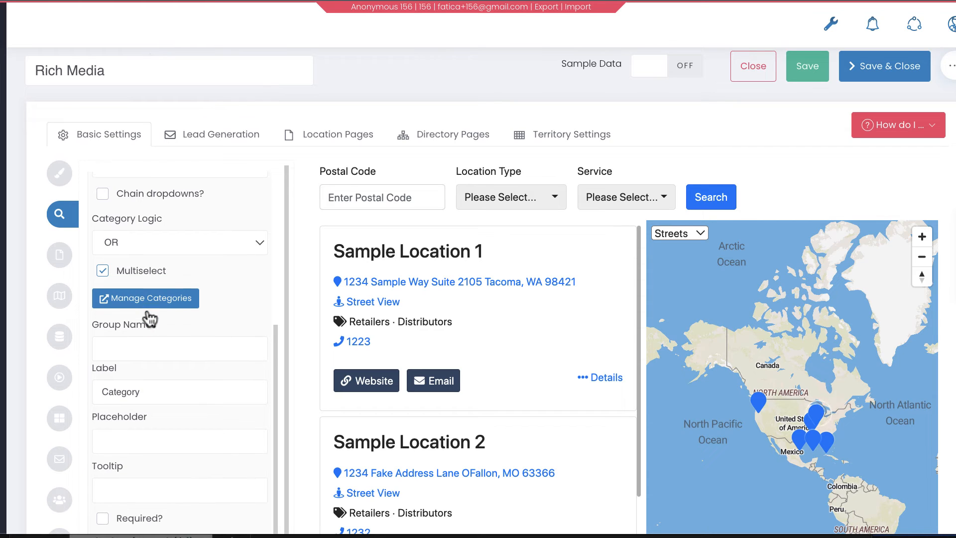
scroll(146, 308, up, 2)
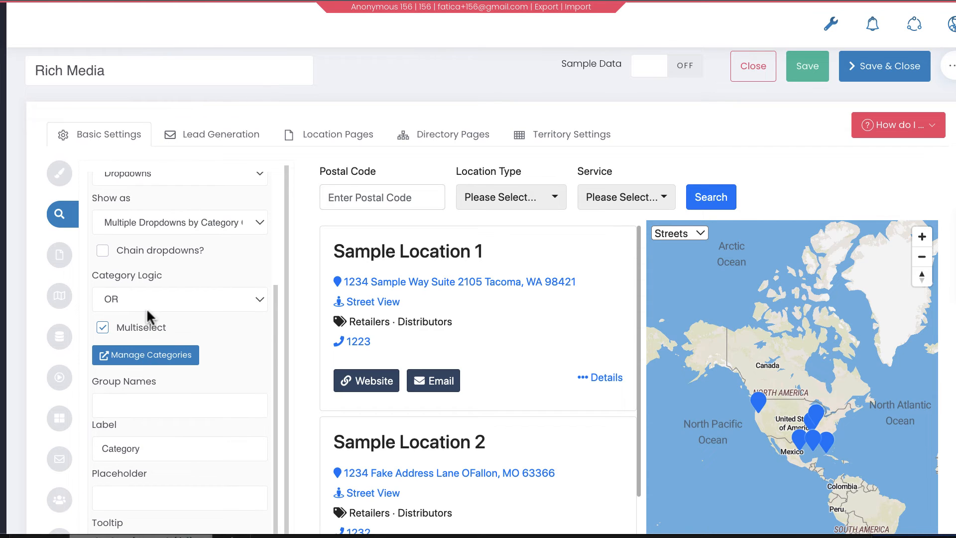
click(152, 408)
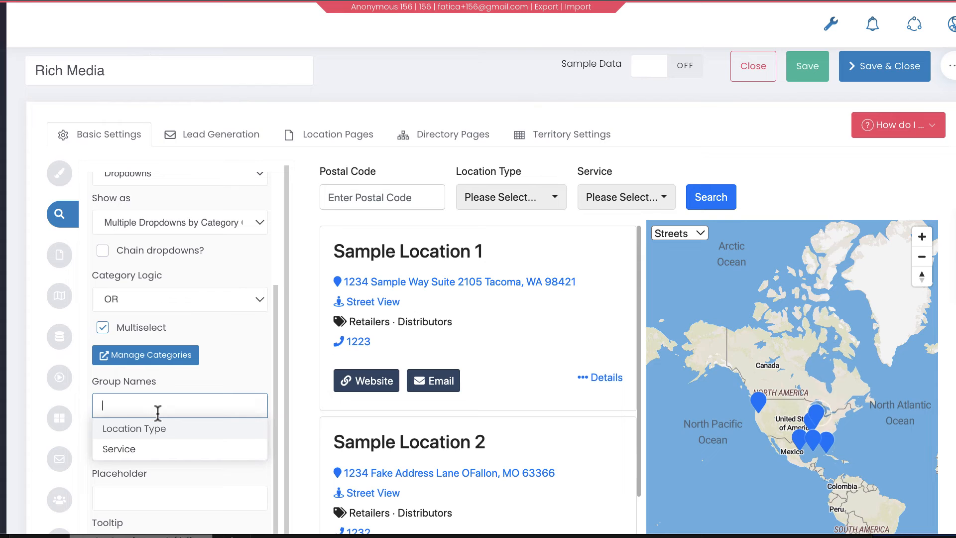
click(156, 429)
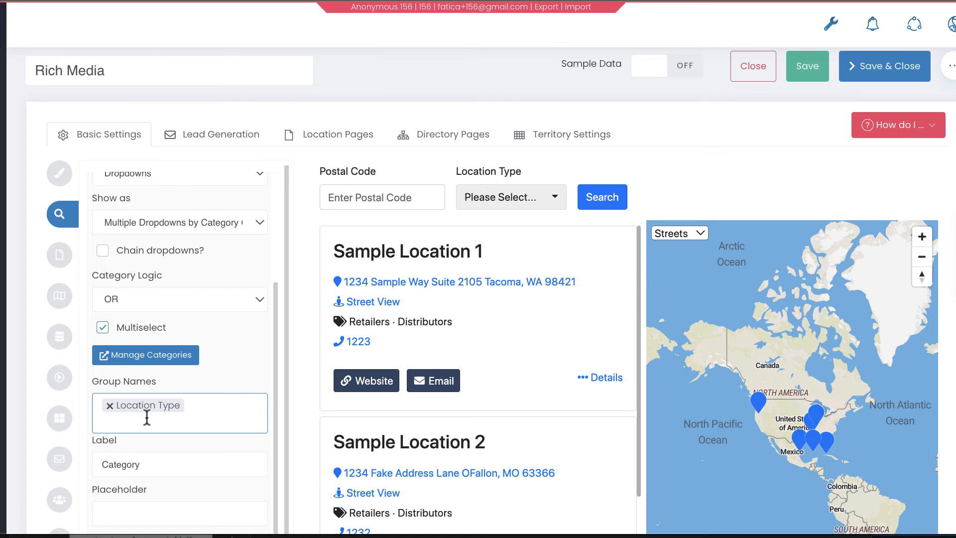
Step: Check the preview's Location Type options and run a search filtered by Retailers
click(556, 196)
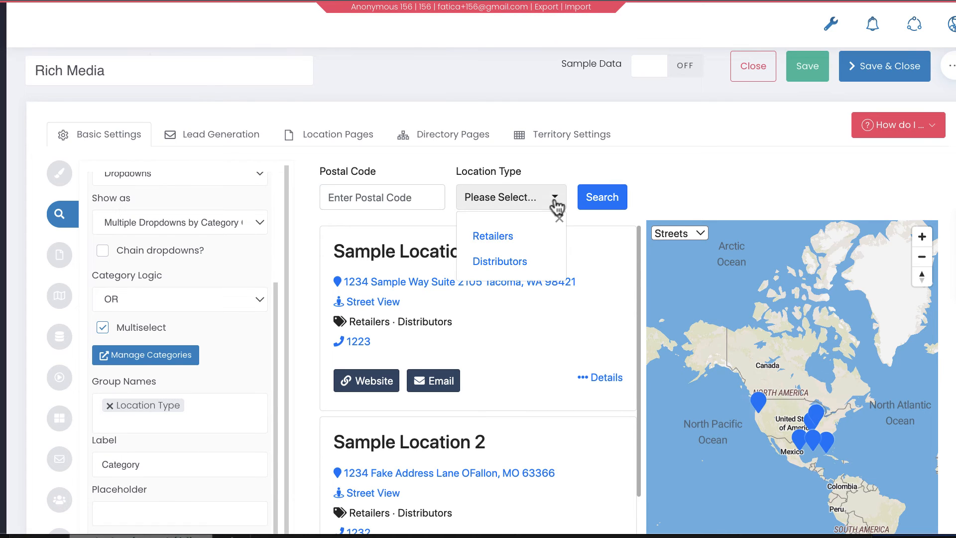
click(152, 428)
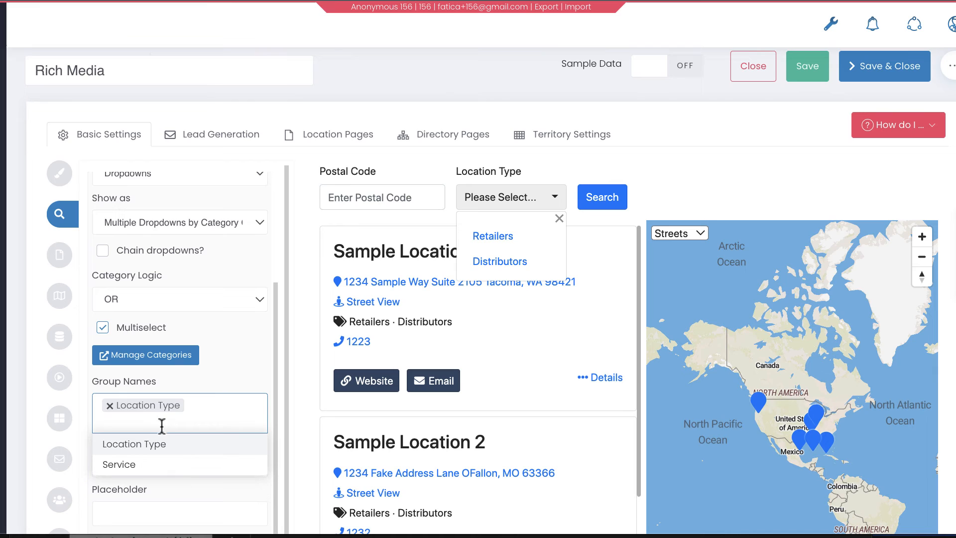
click(219, 397)
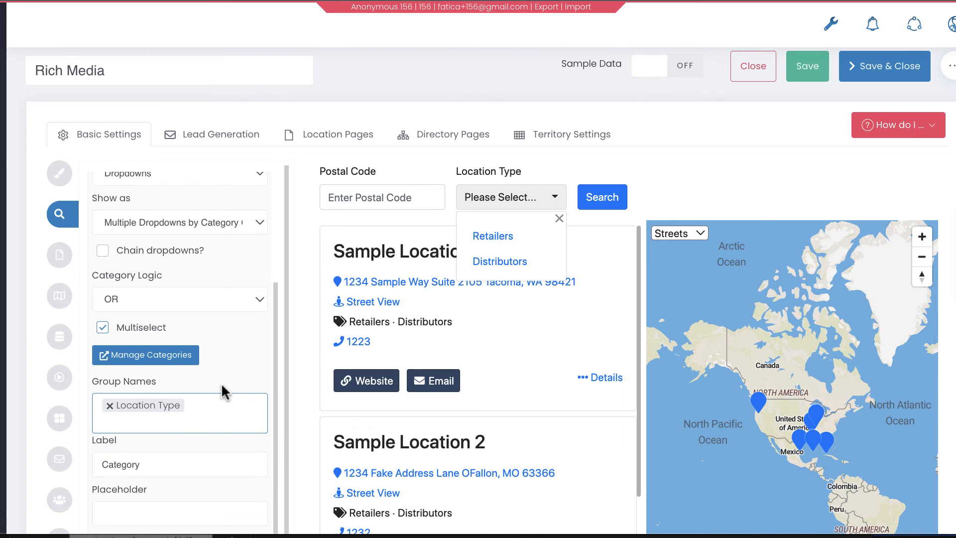
scroll(200, 405, up, 2)
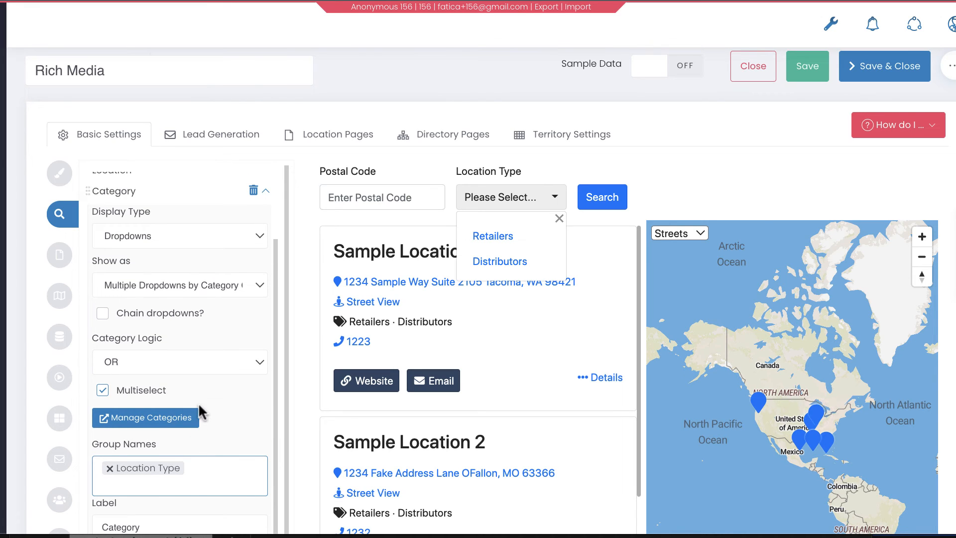
scroll(205, 319, up, 2)
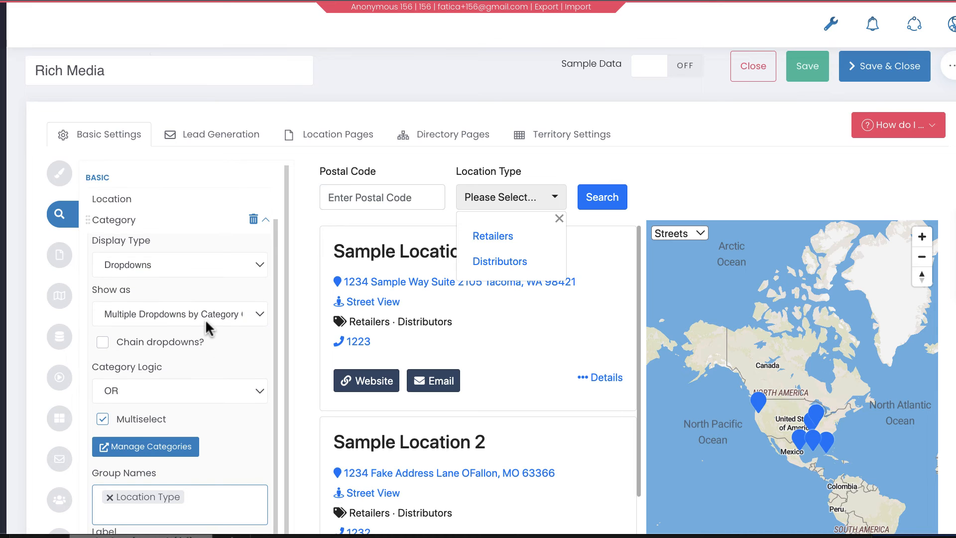
click(622, 200)
click(533, 199)
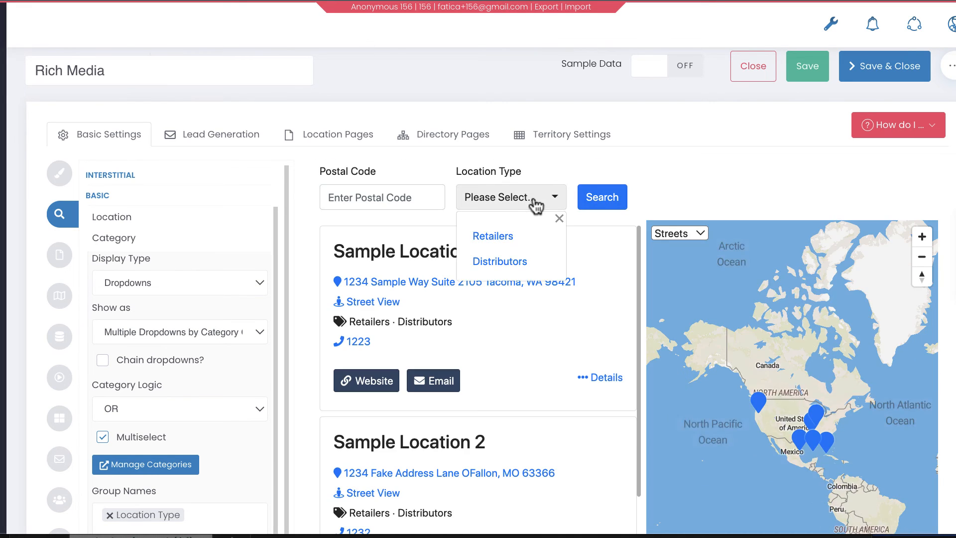
click(498, 237)
click(602, 198)
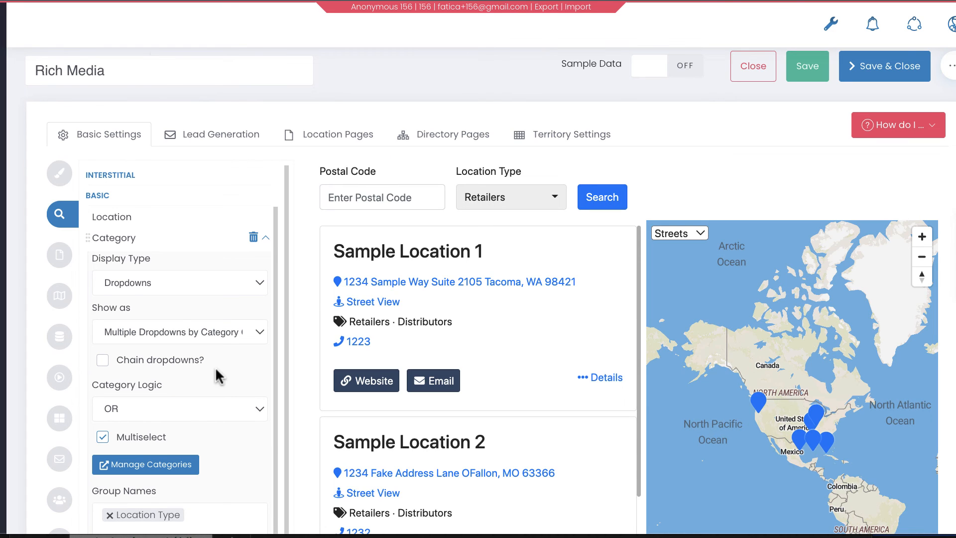
Step: Replace the Location Type group with Service in the Category field's Group Names
click(265, 239)
click(273, 290)
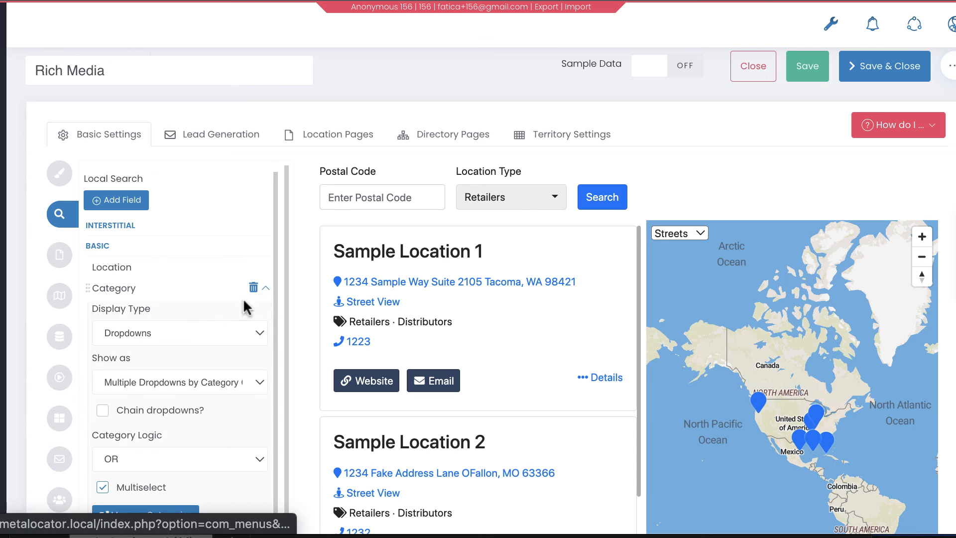
scroll(187, 323, down, 1)
scroll(110, 431, down, 2)
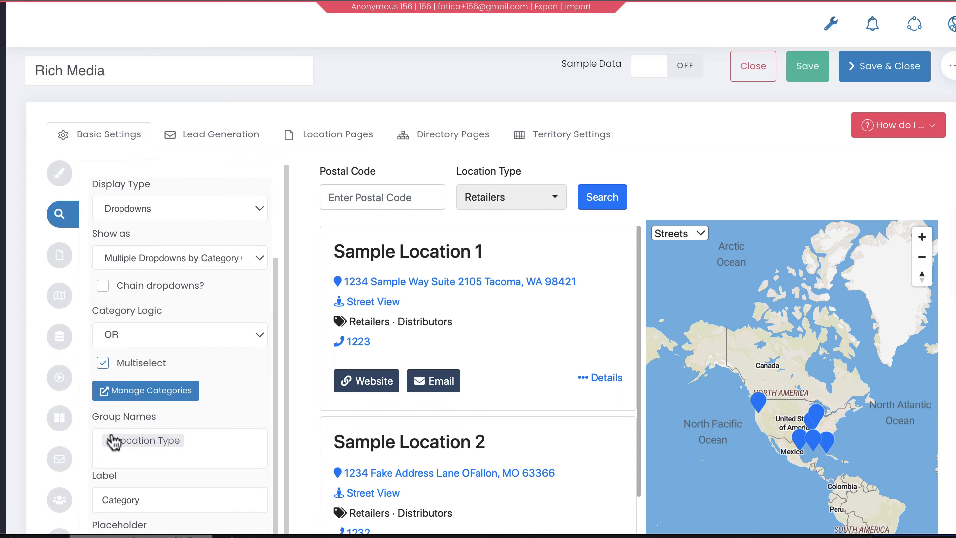
click(110, 441)
click(118, 491)
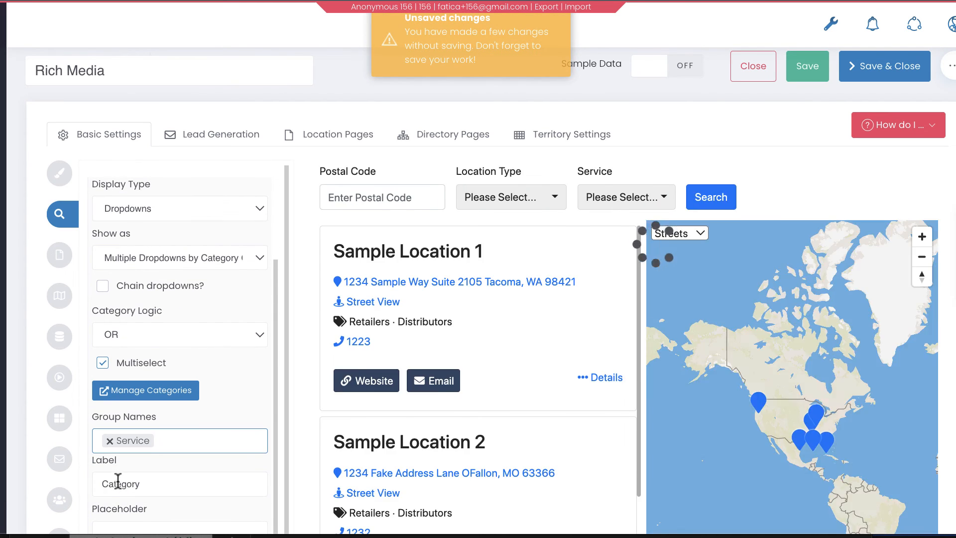
Step: Test the preview's Service filter by searching for Repair, then clear the selection and search again
click(478, 199)
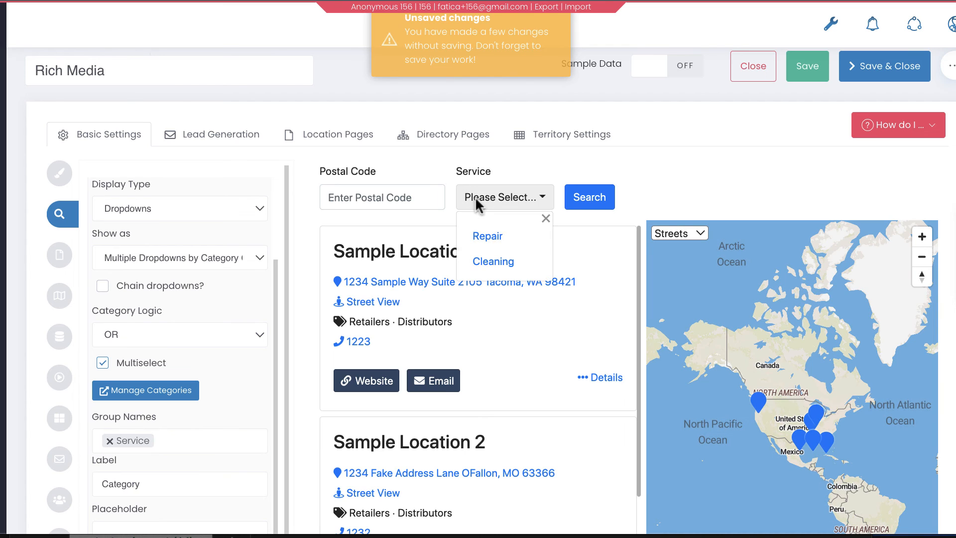
click(486, 238)
click(600, 197)
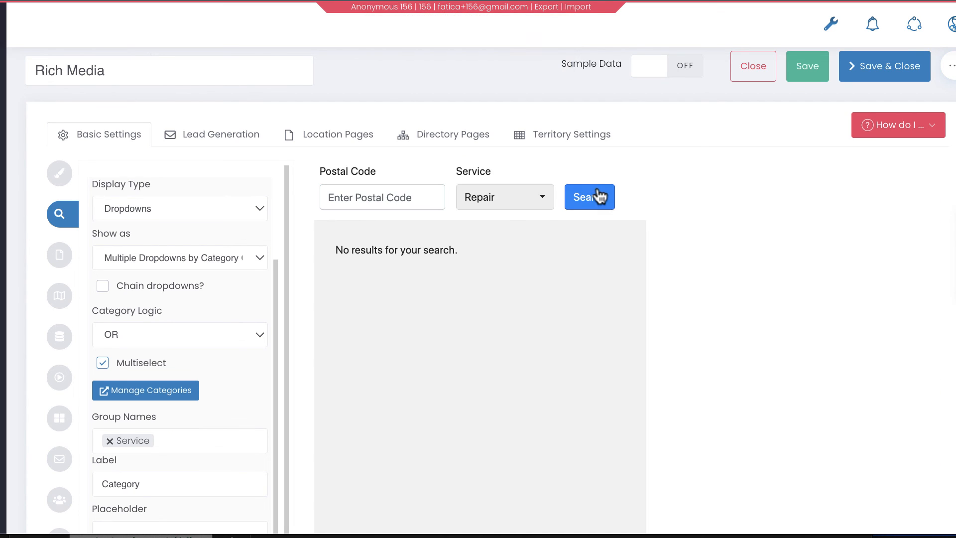
click(506, 206)
click(505, 240)
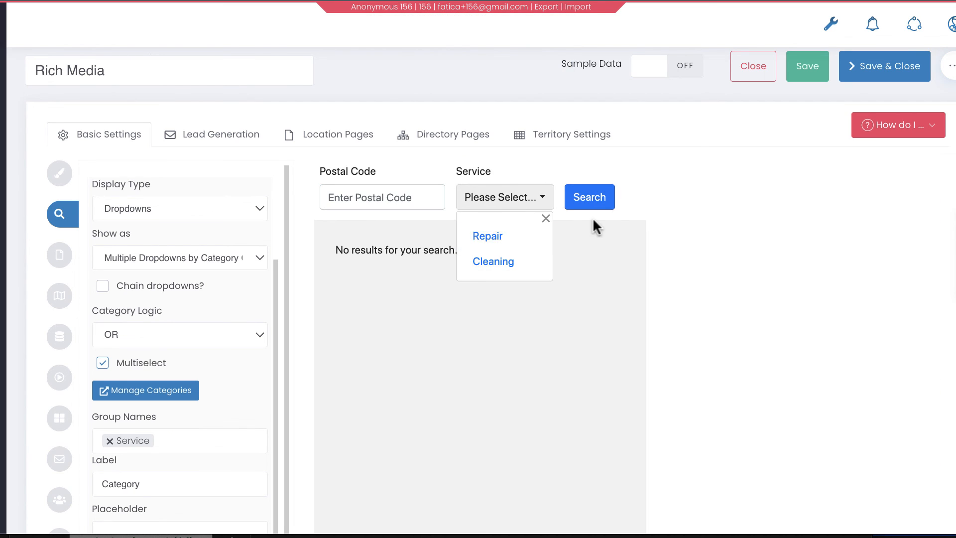
click(600, 196)
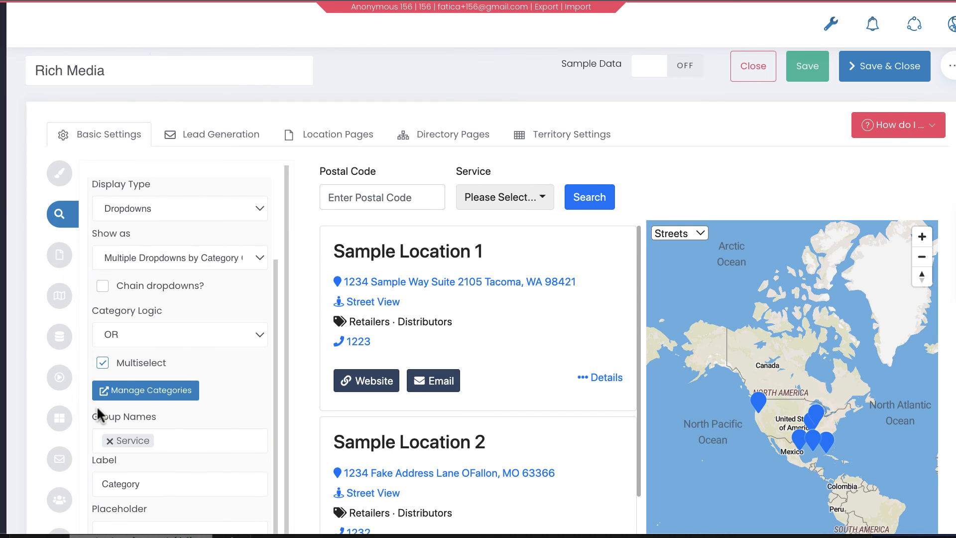
Step: Set the Category field's display type to Checkboxes and highlight the Repair option in the preview
click(196, 201)
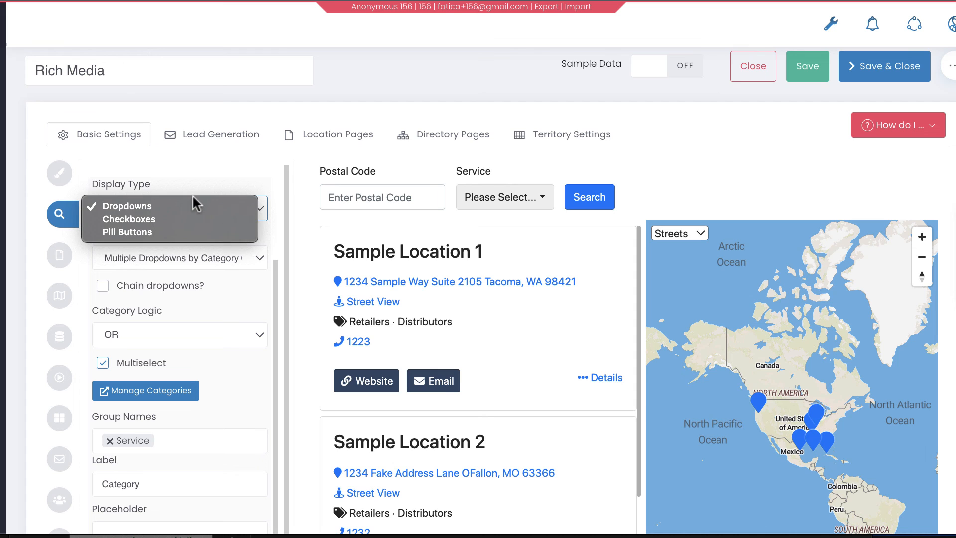
click(170, 222)
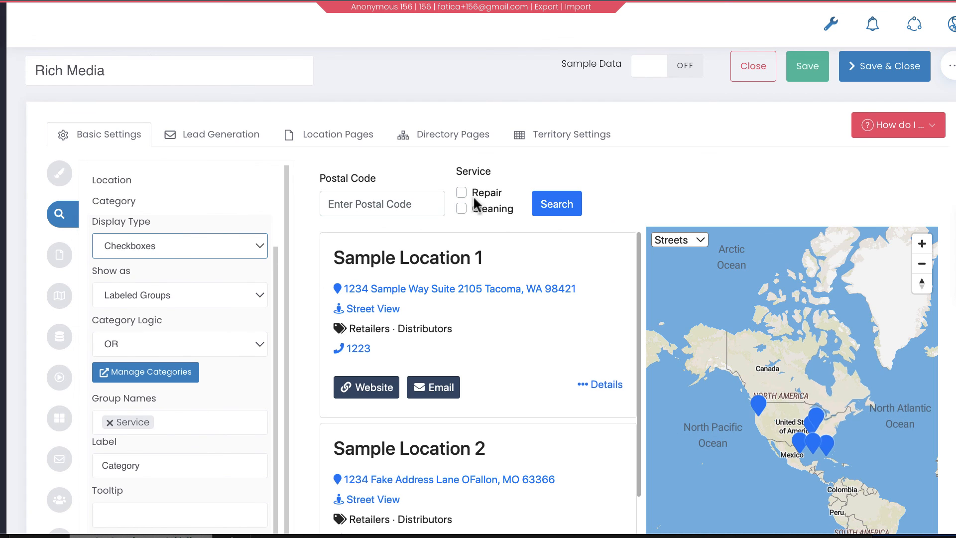
double_click(476, 190)
Step: Set the Category field's display type to Pill Buttons and toggle the preview's Repair and Cleaning pills on and off
click(203, 247)
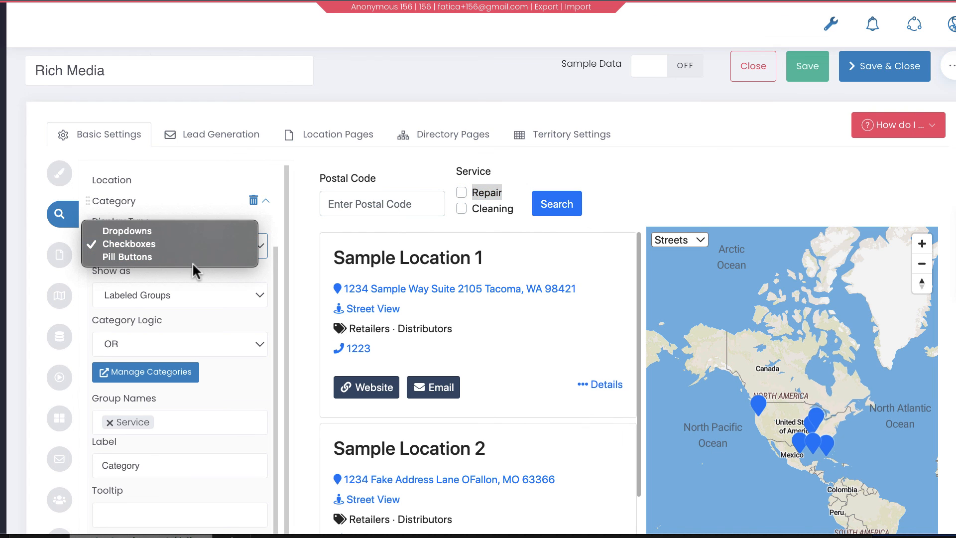
click(192, 257)
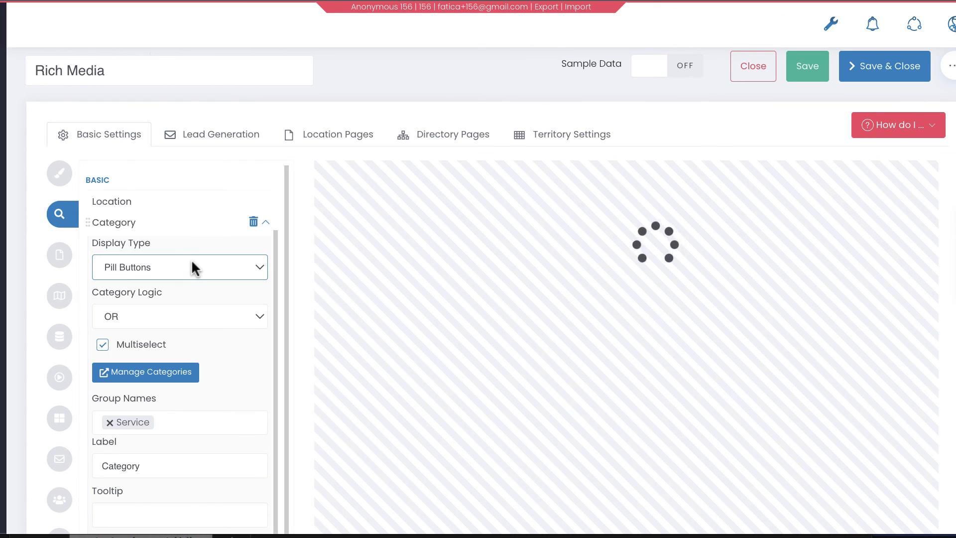
click(488, 212)
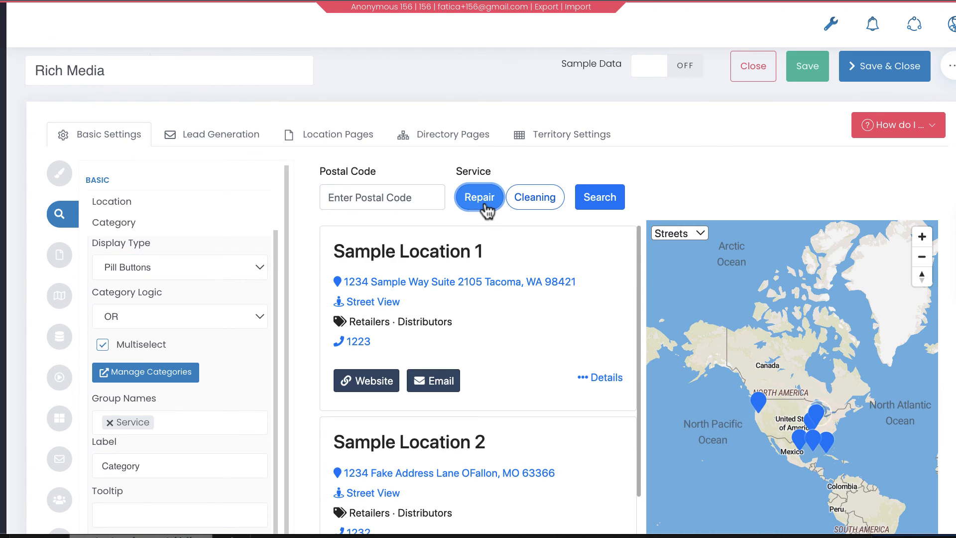
click(527, 209)
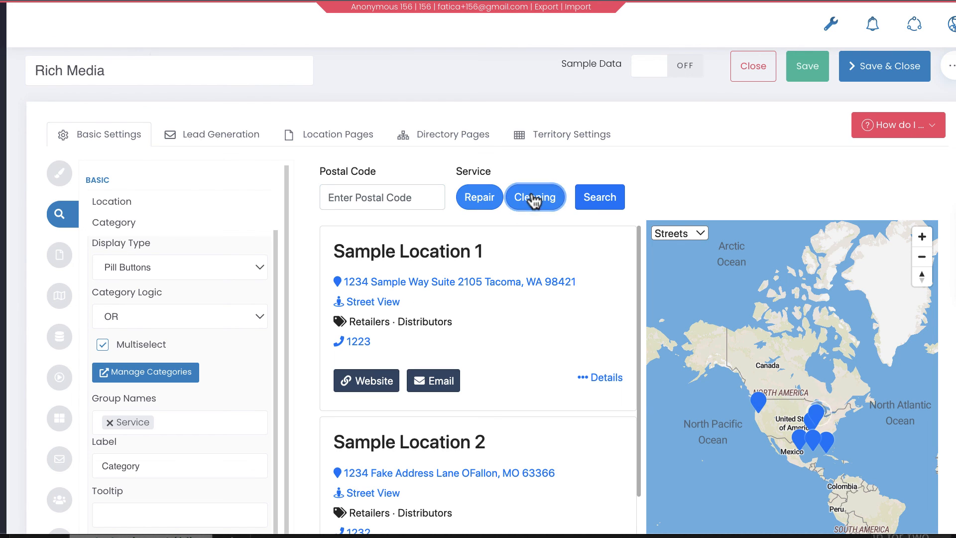
click(534, 201)
click(478, 198)
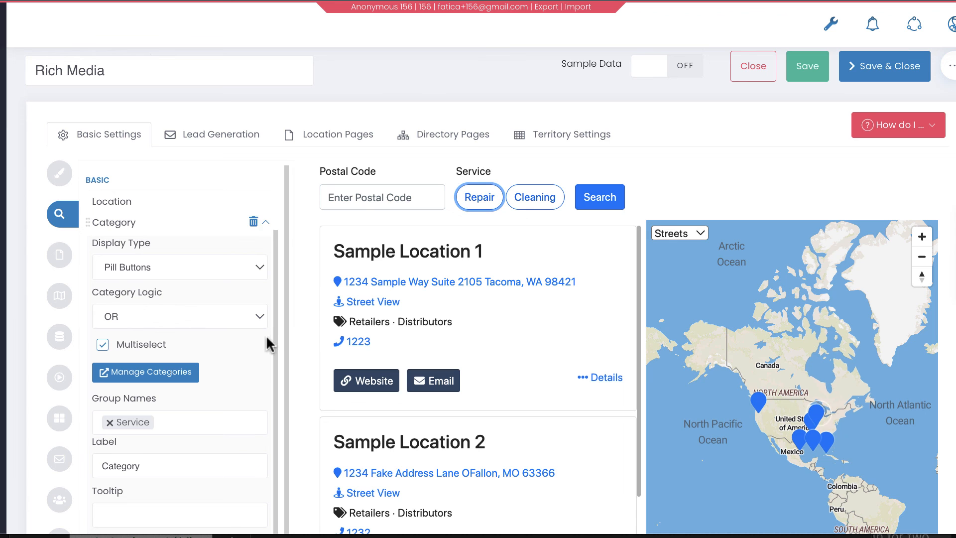
Step: Review the Category field's remaining settings and collapse them
mouse_move(117, 399)
scroll(117, 402, down, 3)
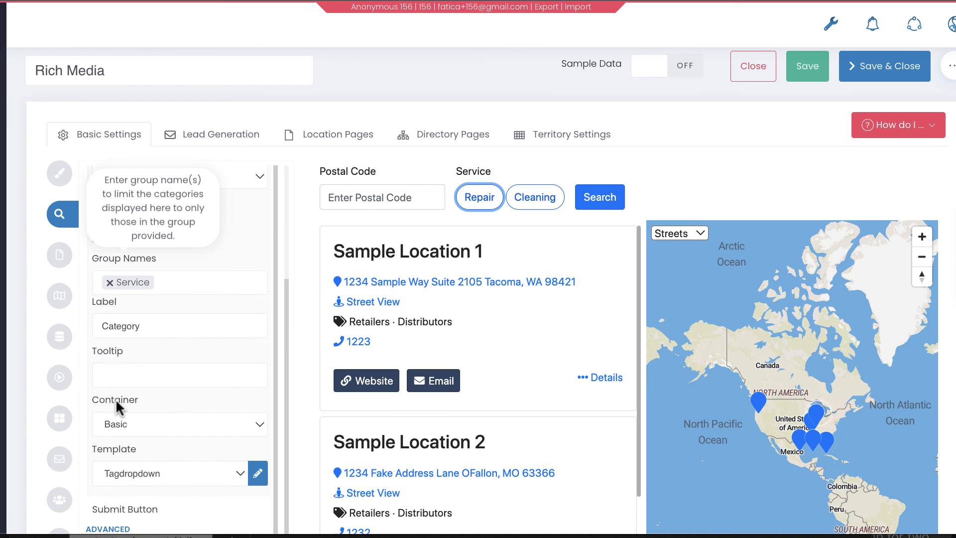
scroll(115, 404, up, 3)
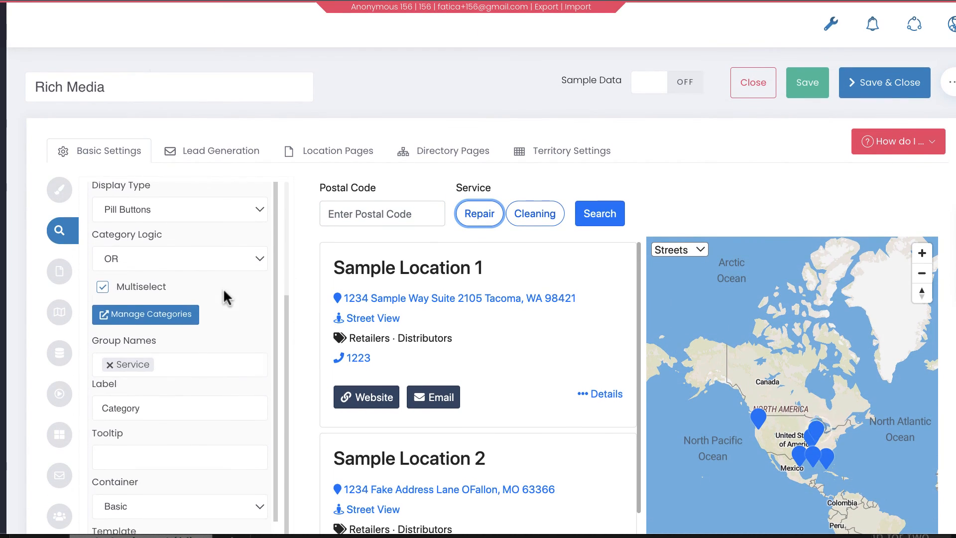
scroll(224, 290, up, 3)
click(264, 307)
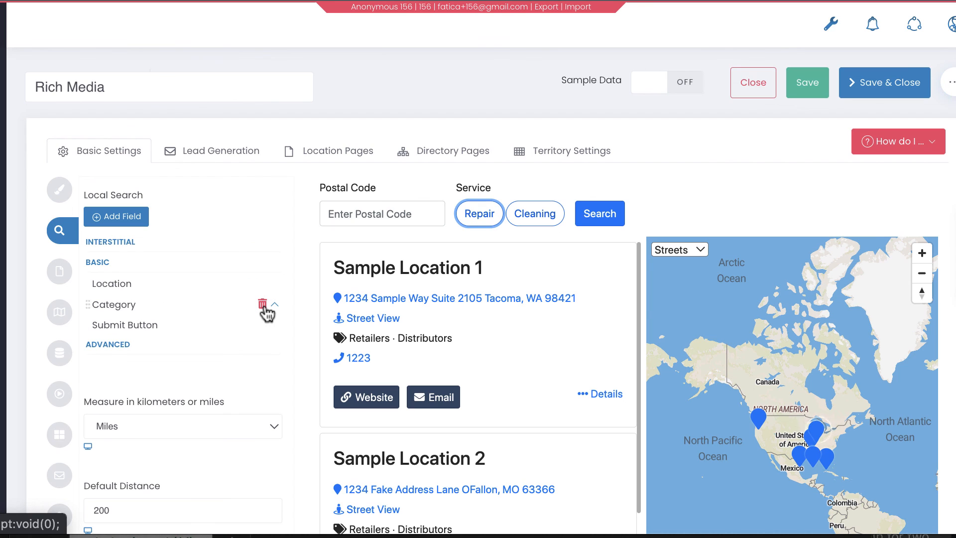